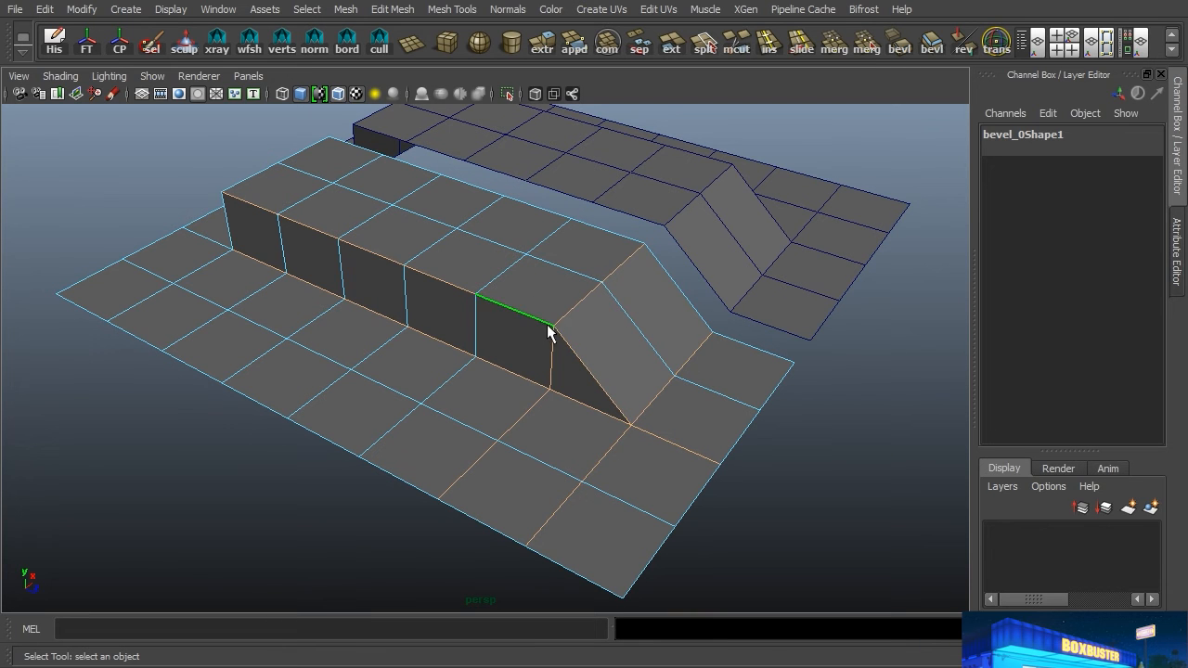
# Step: Bevel the selected edges of the raised block, including the edge lines running out across the flat base to its borders
pyautogui.keyDown('alt'); pyautogui.moveTo(458, 371); pyautogui.dragTo(427, 346); pyautogui.keyUp('alt')
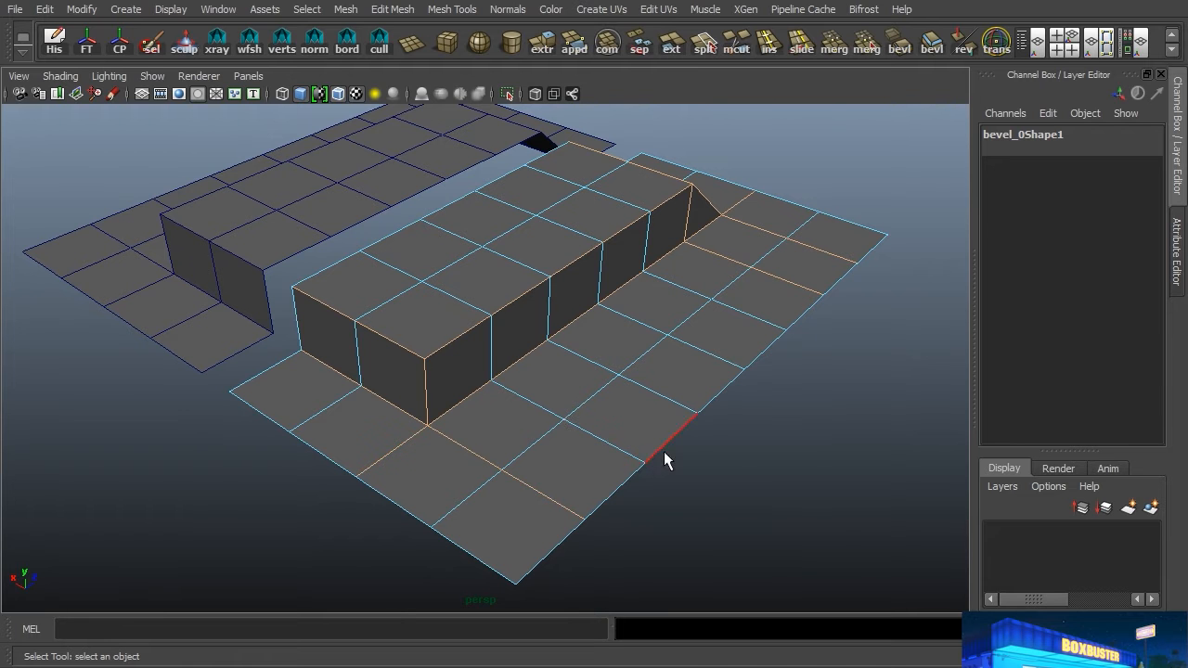
pyautogui.keyDown('alt'); pyautogui.moveTo(636, 424); pyautogui.dragTo(561, 408); pyautogui.keyUp('alt')
pyautogui.press('space')
pyautogui.moveTo(440, 470); pyautogui.dragTo(460, 326)
# Step: Set the block's bevel to 2 segments with a fraction of 0.3
pyautogui.click(1047, 170)
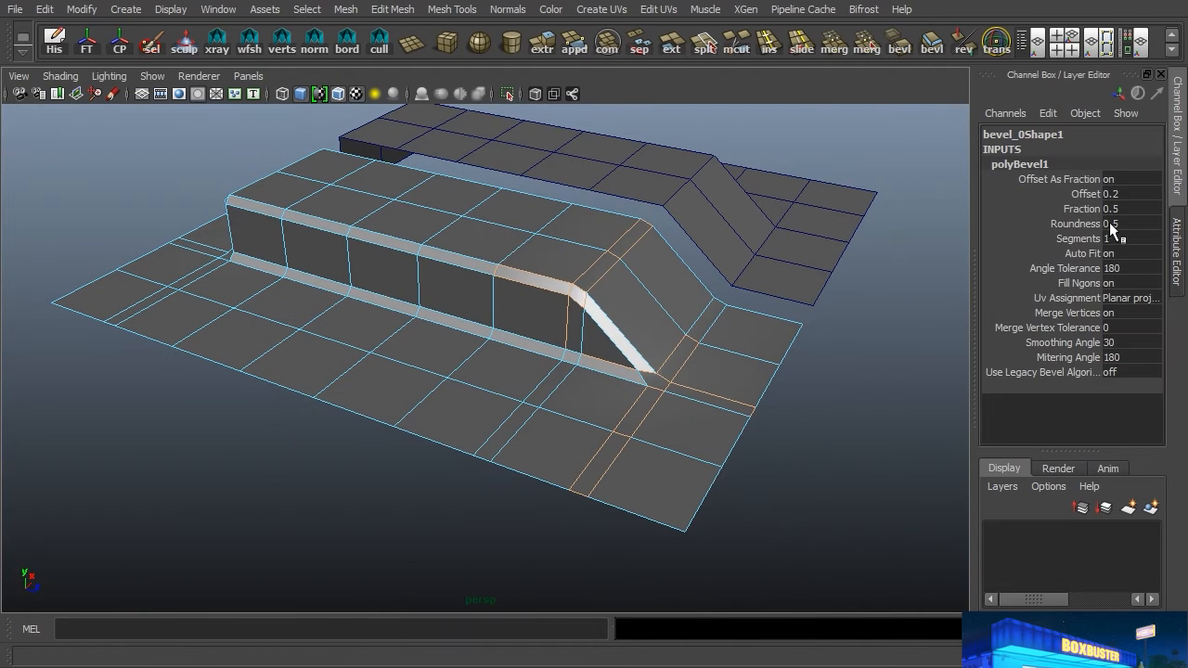
pyautogui.write('2')
pyautogui.press('Return')
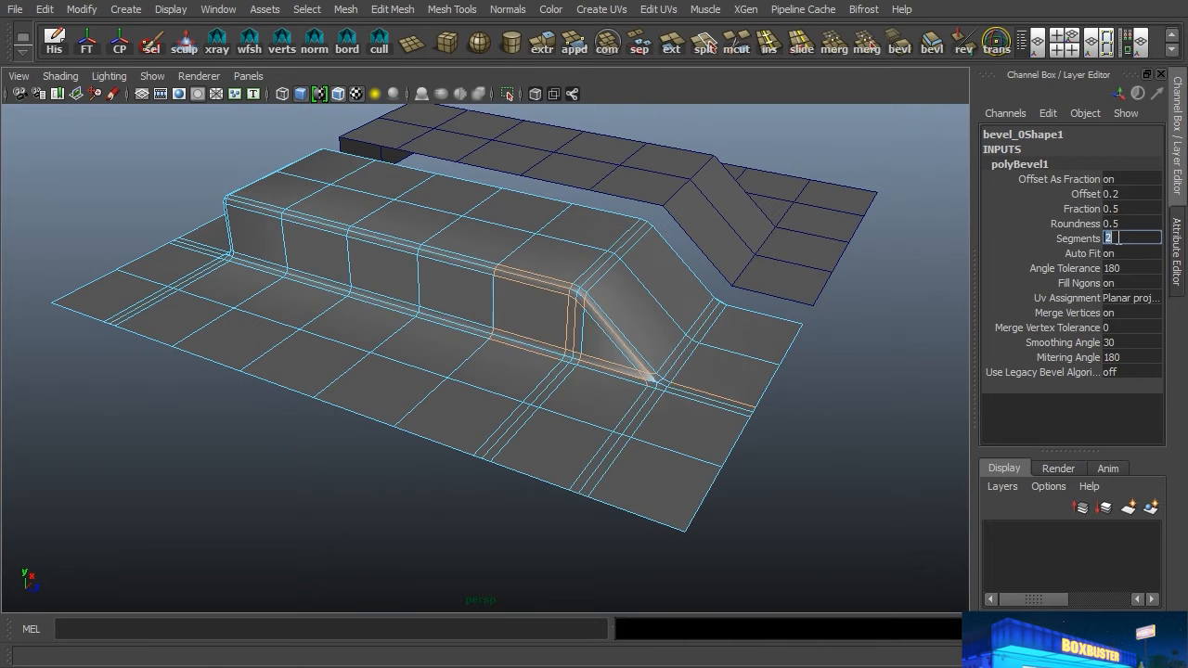
pyautogui.click(1125, 206)
pyautogui.write('0.3')
pyautogui.press('Return')
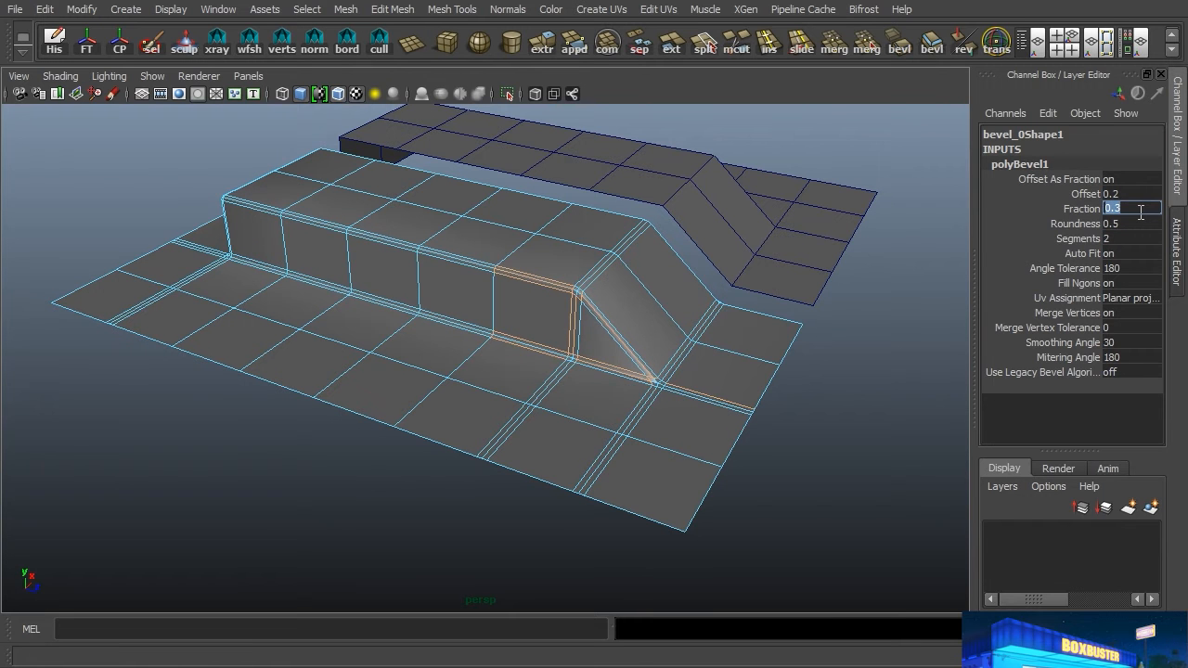
# Step: Show the bevelled mesh in smooth preview and delete the small triangular faces at the bevel ends along its open borders
pyautogui.moveTo(531, 347); pyautogui.dragTo(614, 249, button='right')
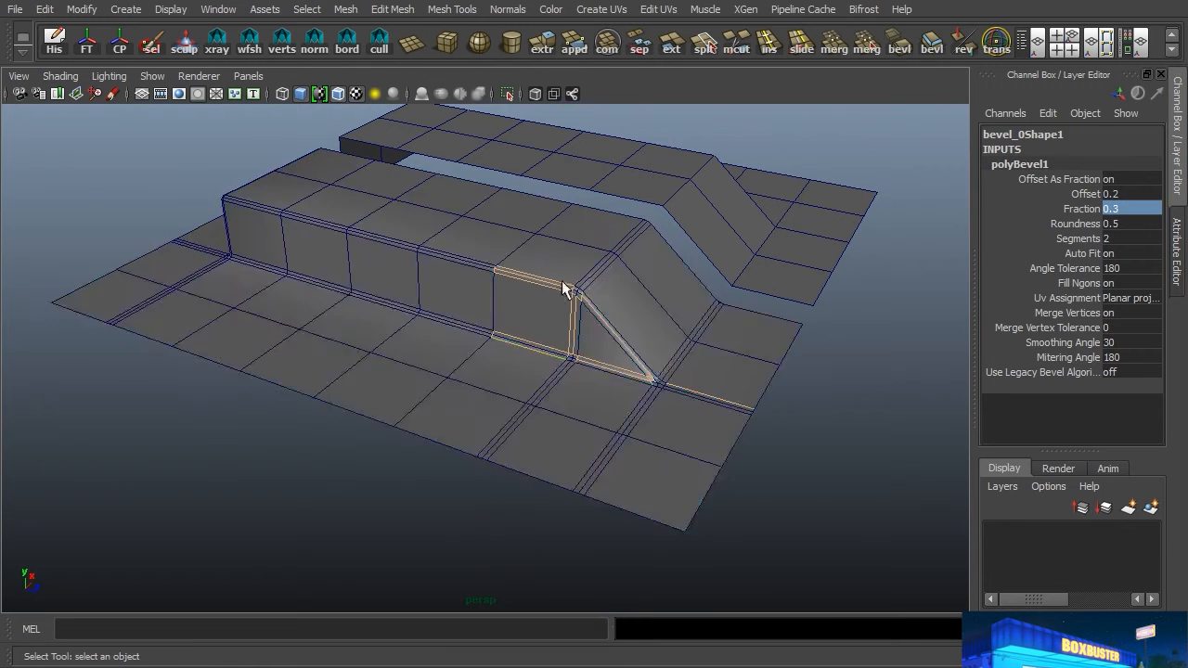
pyautogui.click(541, 319)
pyautogui.keyDown('alt'); pyautogui.moveTo(605, 339); pyautogui.dragTo(531, 343); pyautogui.keyUp('alt')
pyautogui.moveTo(532, 345); pyautogui.dragTo(532, 314, button='right')
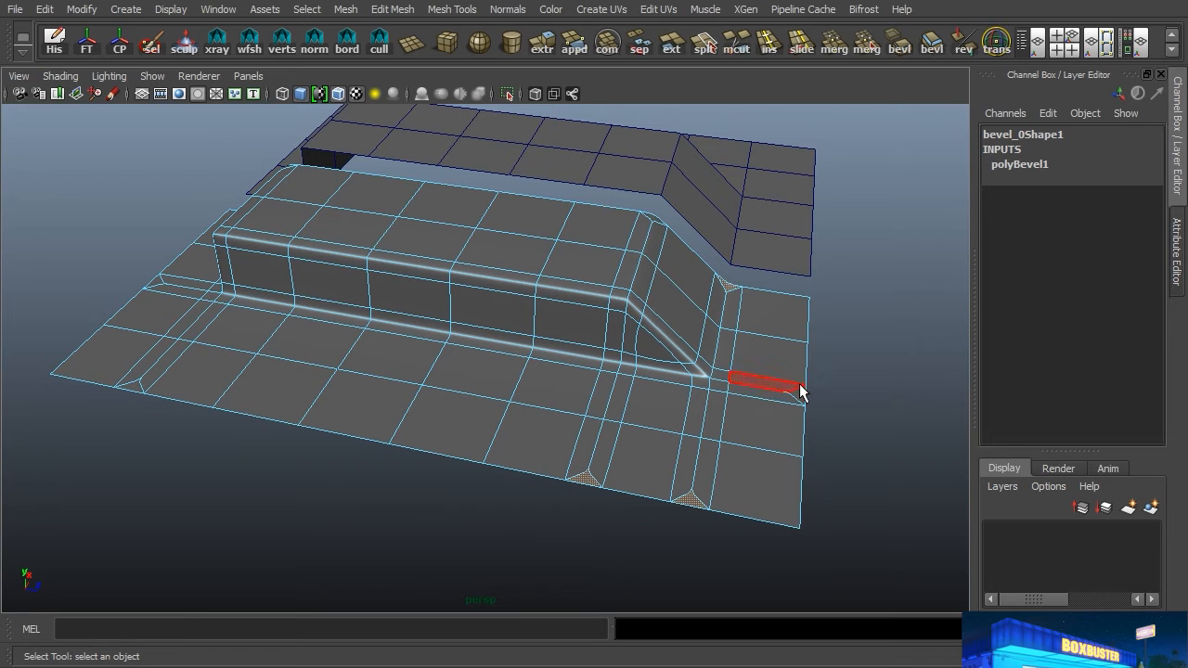
pyautogui.keyDown('alt'); pyautogui.moveTo(557, 320); pyautogui.dragTo(626, 312); pyautogui.keyUp('alt')
pyautogui.keyDown('shift'); pyautogui.click(388, 287); pyautogui.keyUp('shift')
pyautogui.keyDown('shift'); pyautogui.click(399, 404); pyautogui.keyUp('shift')
pyautogui.keyDown('shift'); pyautogui.click(588, 480); pyautogui.keyUp('shift')
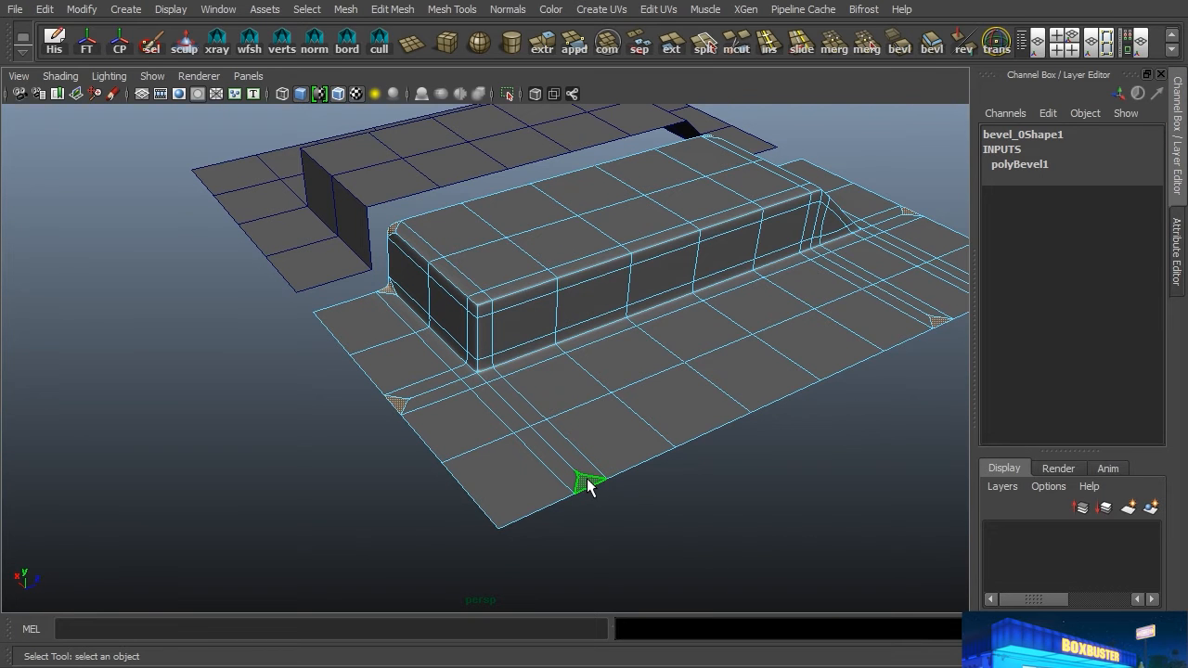
pyautogui.press('Delete')
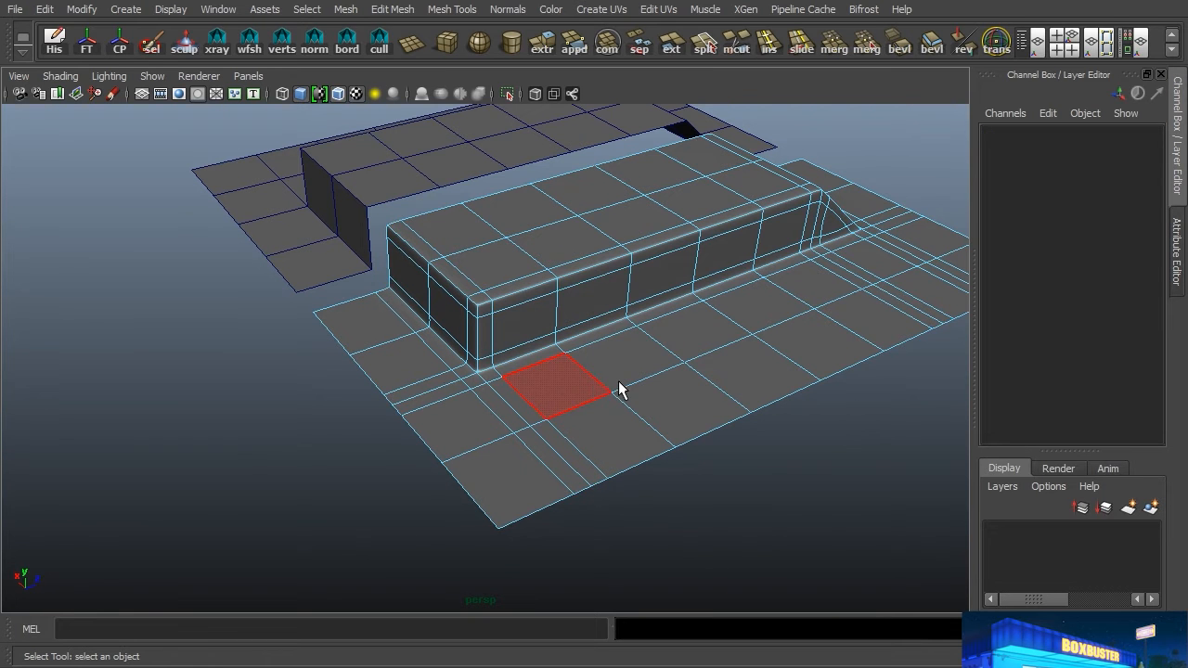
# Step: Examine how the bevel's edge loops run through the block's square corner, the sloped end and the flat base
pyautogui.keyDown('alt'); pyautogui.moveTo(530, 377); pyautogui.dragTo(552, 342, button='right'); pyautogui.keyUp('alt')
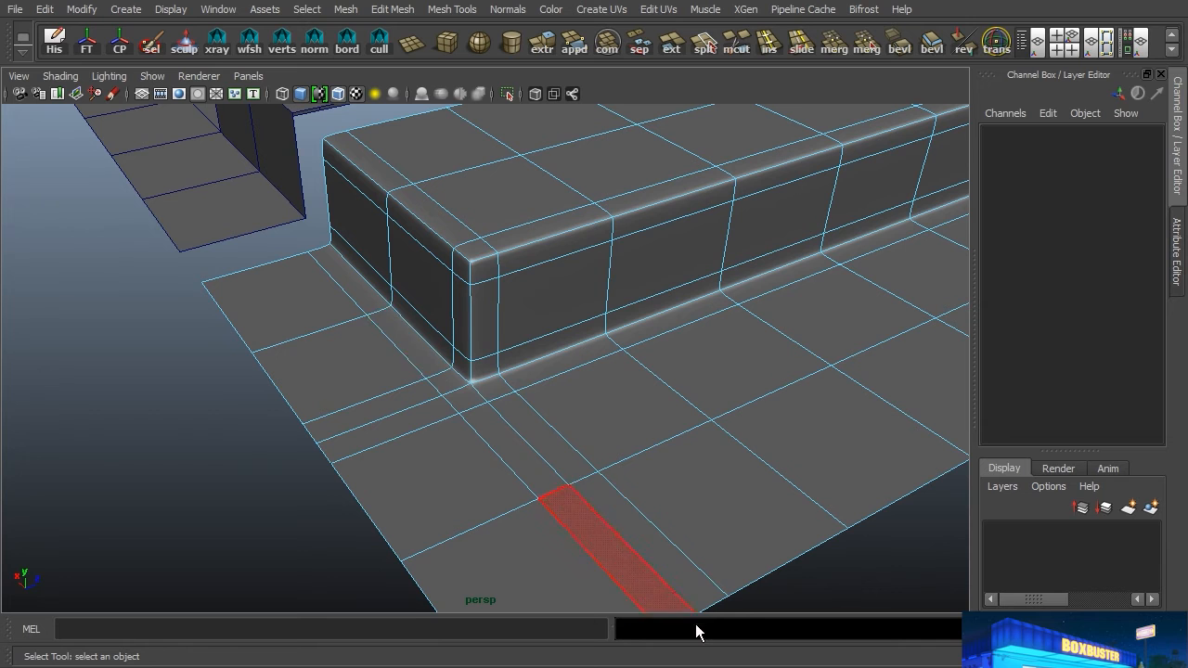
pyautogui.keyDown('alt'); pyautogui.moveTo(703, 321); pyautogui.dragTo(547, 320); pyautogui.keyUp('alt')
pyautogui.keyDown('alt'); pyautogui.moveTo(807, 348); pyautogui.dragTo(743, 394, button='right'); pyautogui.keyUp('alt')
pyautogui.keyDown('alt'); pyautogui.moveTo(742, 394); pyautogui.dragTo(619, 321, button='middle'); pyautogui.keyUp('alt')
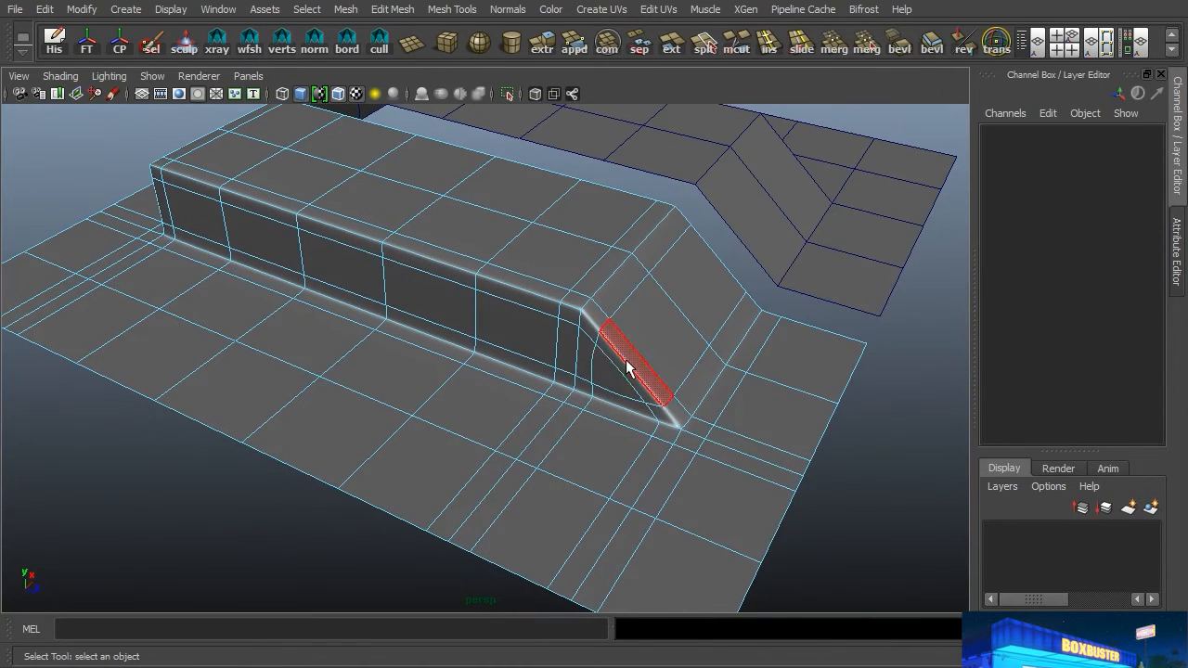
pyautogui.keyDown('alt'); pyautogui.moveTo(652, 398); pyautogui.dragTo(671, 368); pyautogui.keyUp('alt')
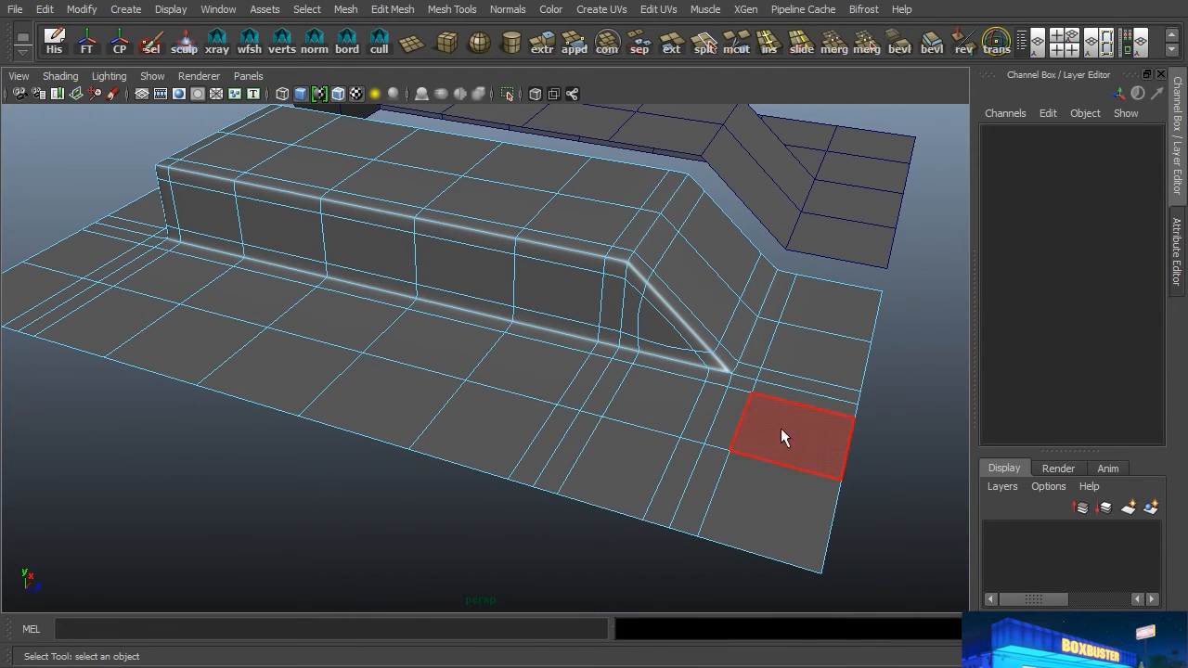
pyautogui.keyDown('alt'); pyautogui.moveTo(395, 393); pyautogui.dragTo(579, 373); pyautogui.keyUp('alt')
pyautogui.moveTo(518, 384); pyautogui.dragTo(608, 249, button='right')
# Step: Hide the wireframe on the shaded meshes, return to object selection and deselect everything
pyautogui.click(366, 219)
pyautogui.click(338, 94)
pyautogui.rightClick(521, 360)
pyautogui.moveTo(522, 359); pyautogui.dragTo(634, 630, button='right')
pyautogui.click(362, 483)
# Step: Inspect the smoothed shading around the block's bottom corner, checking it against the edge flow of the bevelled mesh
pyautogui.keyDown('alt'); pyautogui.moveTo(554, 411); pyautogui.dragTo(485, 387); pyautogui.keyUp('alt')
pyautogui.keyDown('alt'); pyautogui.moveTo(388, 324); pyautogui.dragTo(419, 373); pyautogui.keyUp('alt')
pyautogui.scroll(3, 625, 404)
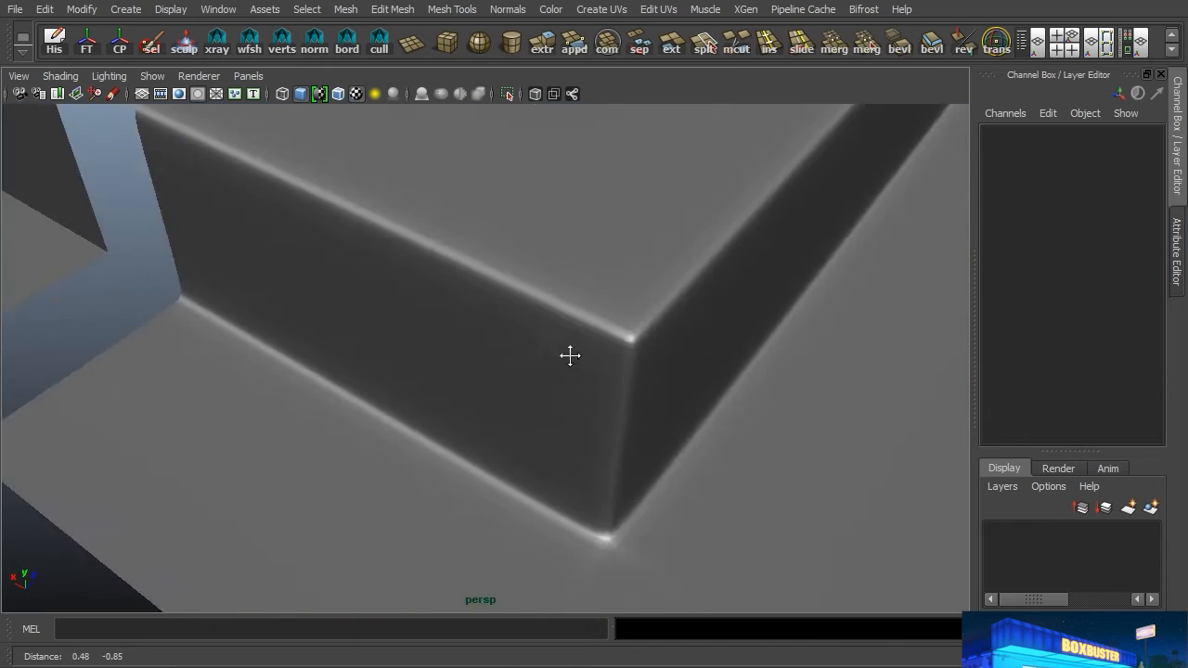
pyautogui.keyDown('alt'); pyautogui.moveTo(626, 404); pyautogui.dragTo(543, 266, button='middle'); pyautogui.keyUp('alt')
pyautogui.keyDown('alt'); pyautogui.moveTo(542, 265); pyautogui.dragTo(550, 279); pyautogui.keyUp('alt')
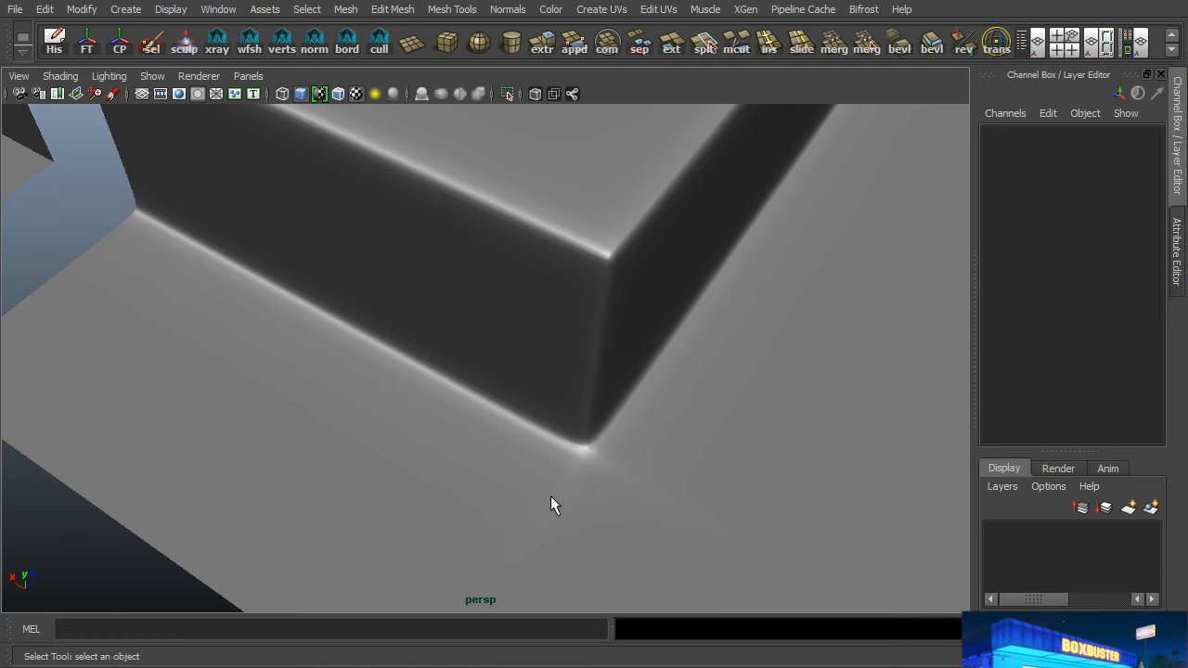
pyautogui.click(641, 479)
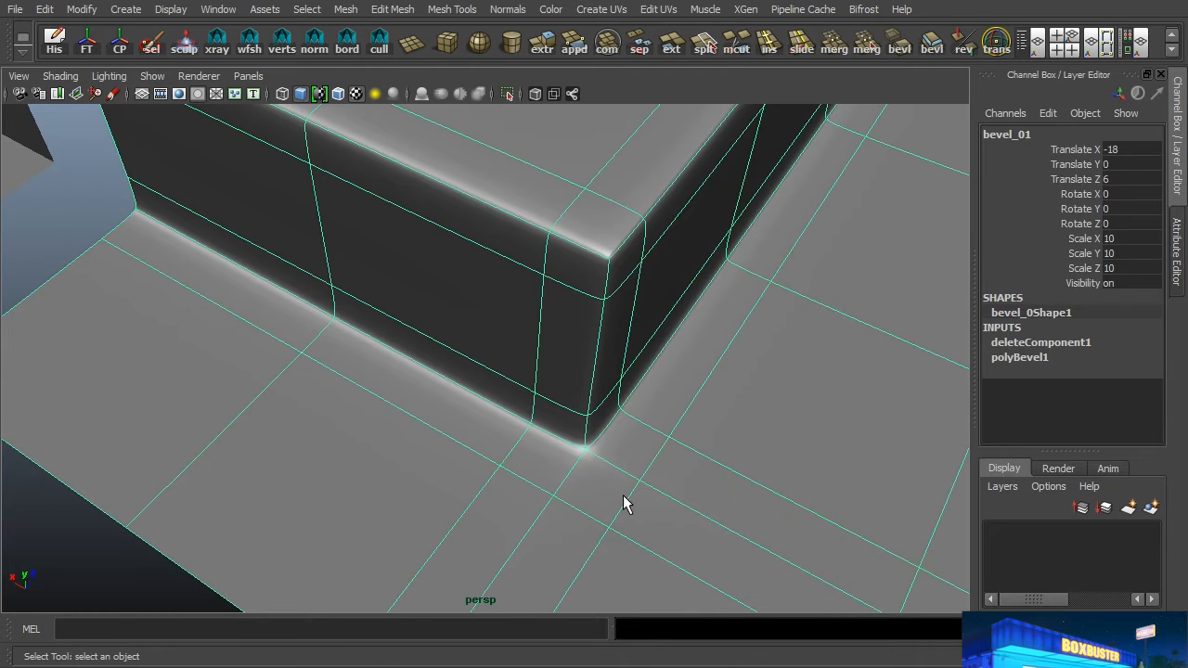
pyautogui.click(103, 507)
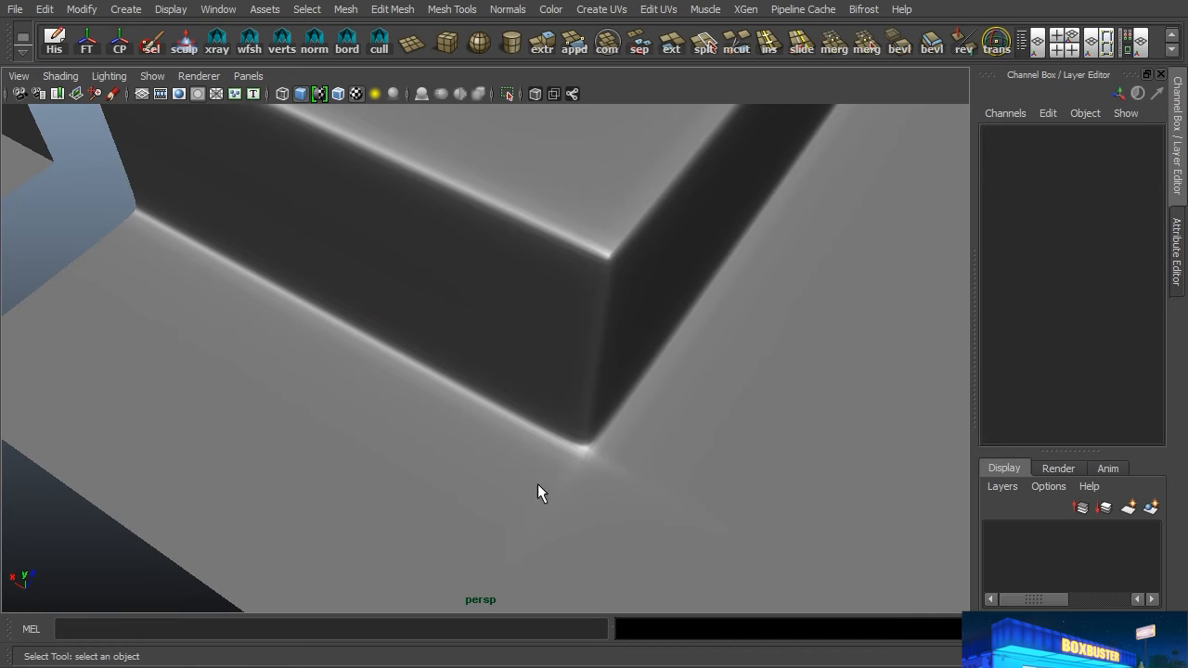
pyautogui.keyDown('alt'); pyautogui.moveTo(741, 356); pyautogui.dragTo(589, 363, button='right'); pyautogui.keyUp('alt')
pyautogui.keyDown('alt'); pyautogui.moveTo(588, 363); pyautogui.dragTo(610, 405); pyautogui.keyUp('alt')
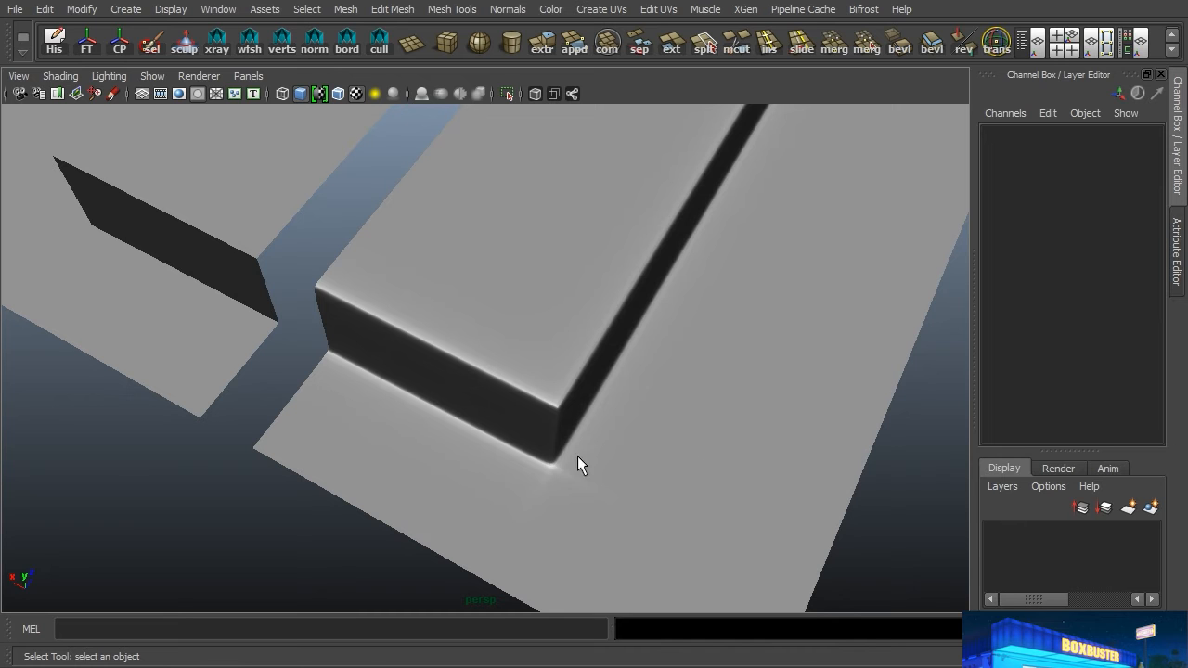
pyautogui.keyDown('alt'); pyautogui.moveTo(569, 452); pyautogui.dragTo(603, 439); pyautogui.keyUp('alt')
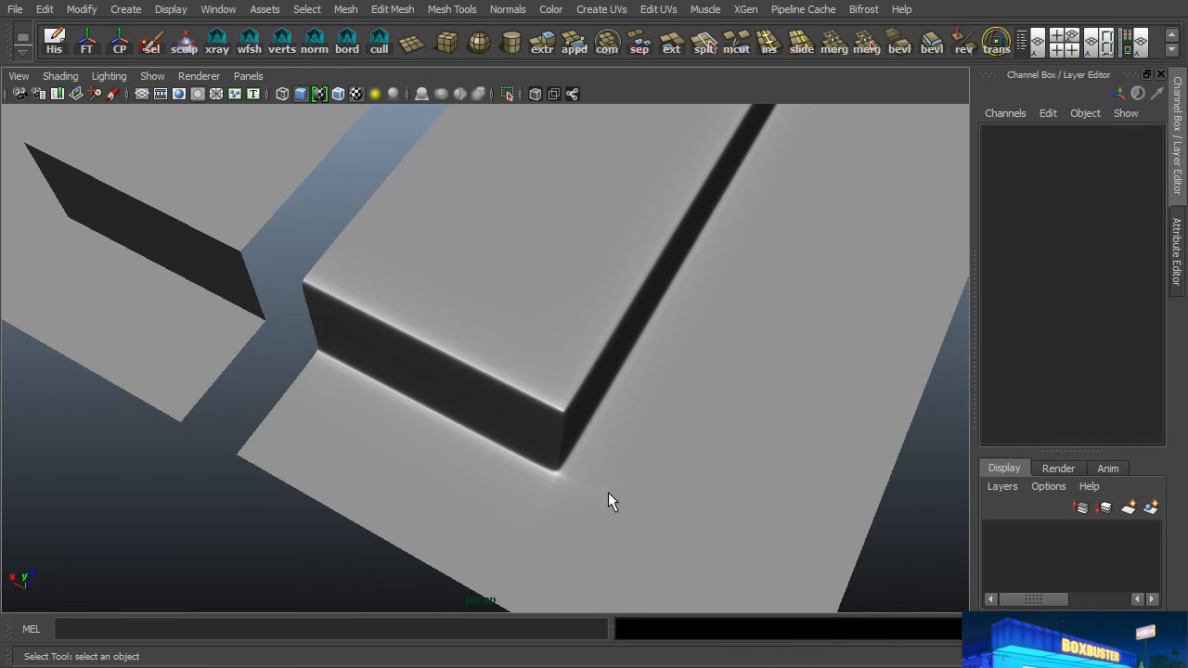
# Step: Bevel only the hard edges outlining the second mesh's raised block and slope, leaving out the edges across the flat base
pyautogui.keyDown('alt'); pyautogui.moveTo(425, 375); pyautogui.dragTo(607, 356, button='right'); pyautogui.keyUp('alt')
pyautogui.keyDown('alt'); pyautogui.moveTo(607, 356); pyautogui.dragTo(534, 328); pyautogui.keyUp('alt')
pyautogui.click(534, 328)
pyautogui.keyDown('alt'); pyautogui.moveTo(534, 329); pyautogui.dragTo(477, 389, button='right'); pyautogui.keyUp('alt')
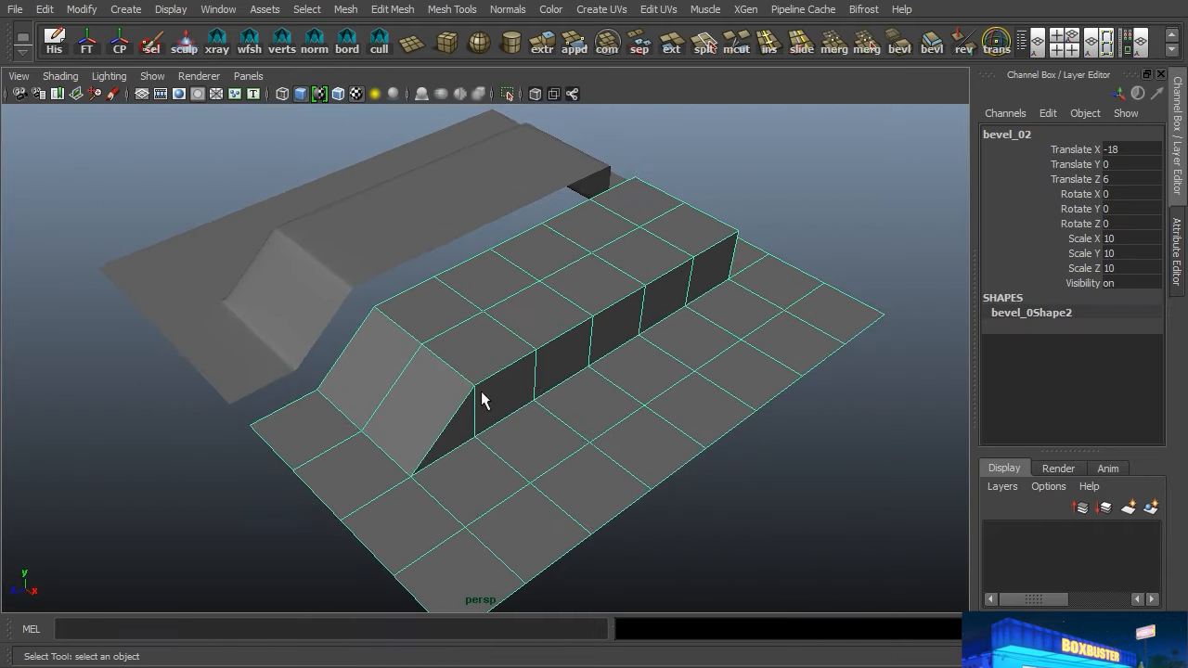
pyautogui.keyDown('alt'); pyautogui.moveTo(477, 390); pyautogui.dragTo(519, 340); pyautogui.keyUp('alt')
pyautogui.moveTo(517, 270); pyautogui.dragTo(512, 212, button='right')
pyautogui.doubleClick(417, 342)
pyautogui.keyDown('alt'); pyautogui.moveTo(420, 464); pyautogui.dragTo(403, 413); pyautogui.keyUp('alt')
pyautogui.keyDown('shift'); pyautogui.doubleClick(392, 426); pyautogui.keyUp('shift')
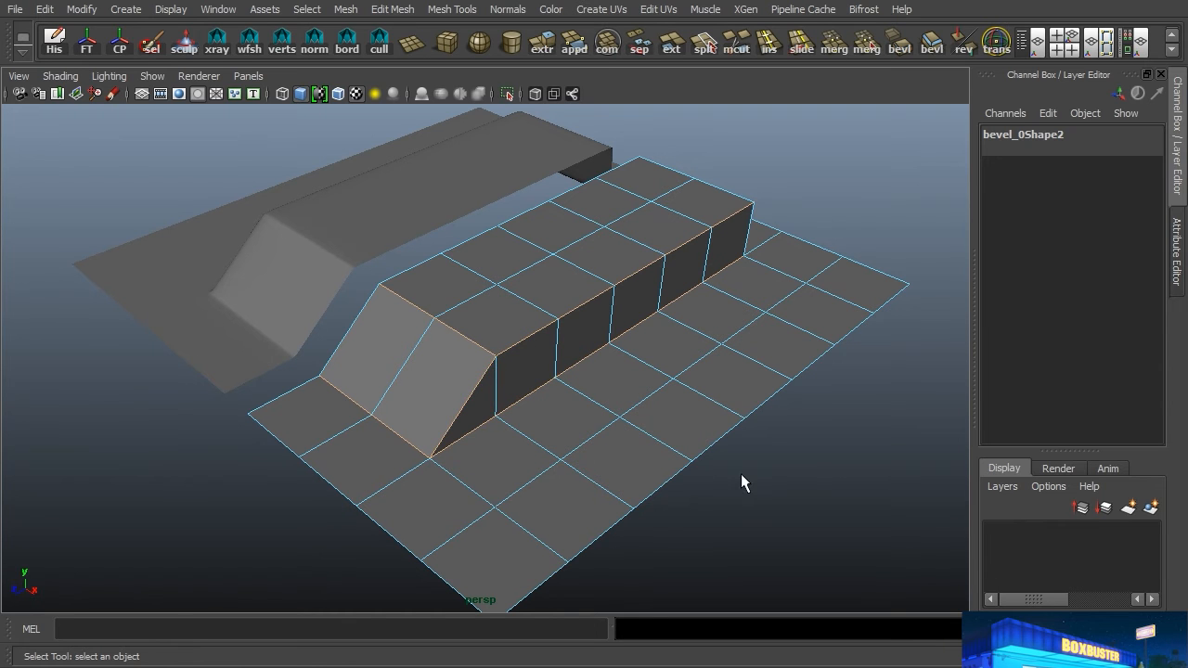
pyautogui.keyDown('alt'); pyautogui.moveTo(785, 393); pyautogui.dragTo(594, 361); pyautogui.keyUp('alt')
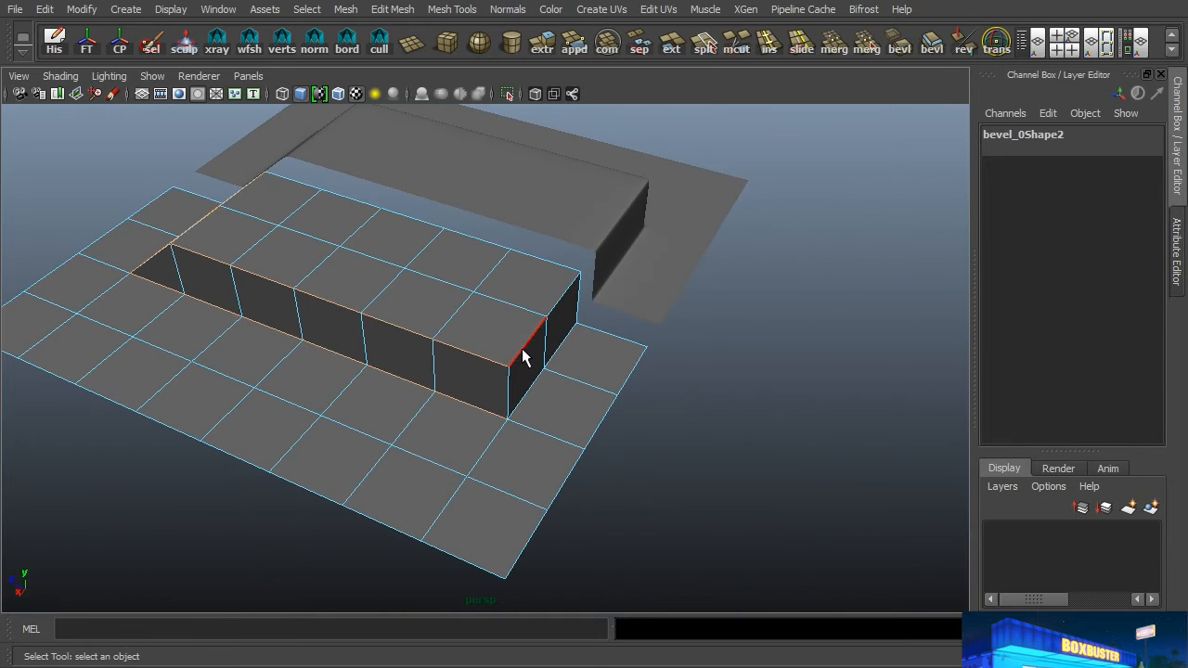
pyautogui.keyDown('alt'); pyautogui.moveTo(526, 390); pyautogui.dragTo(576, 496); pyautogui.keyUp('alt')
pyautogui.keyDown('alt'); pyautogui.moveTo(341, 380); pyautogui.dragTo(467, 403); pyautogui.keyUp('alt')
pyautogui.press('space')
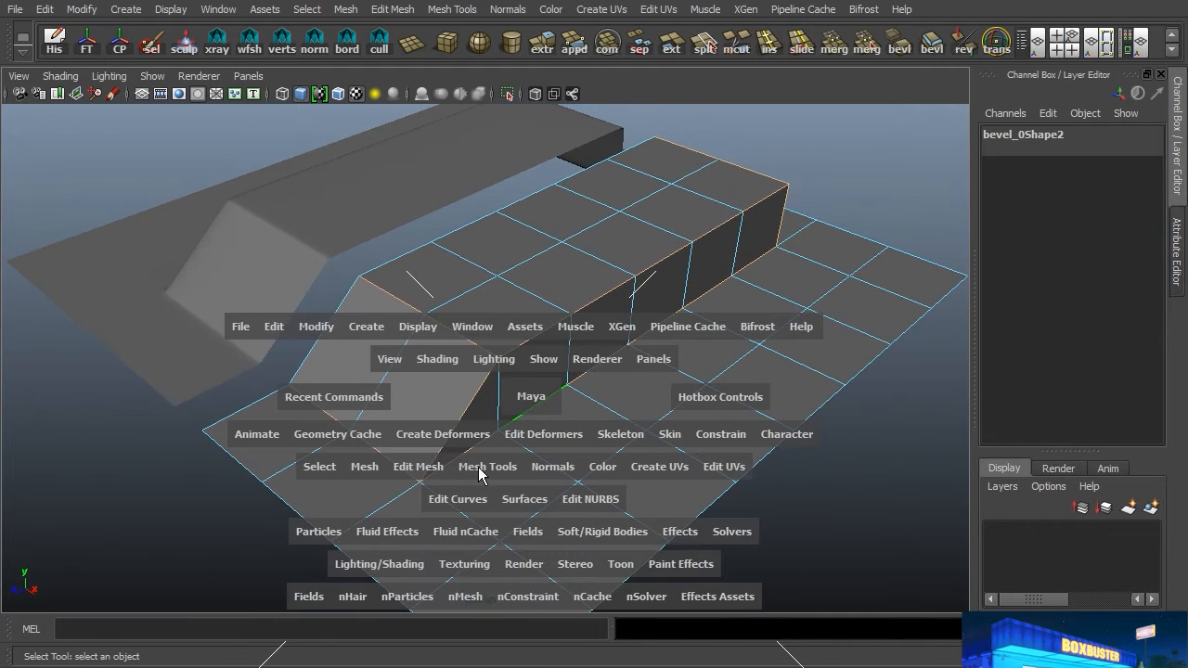
pyautogui.click(433, 469)
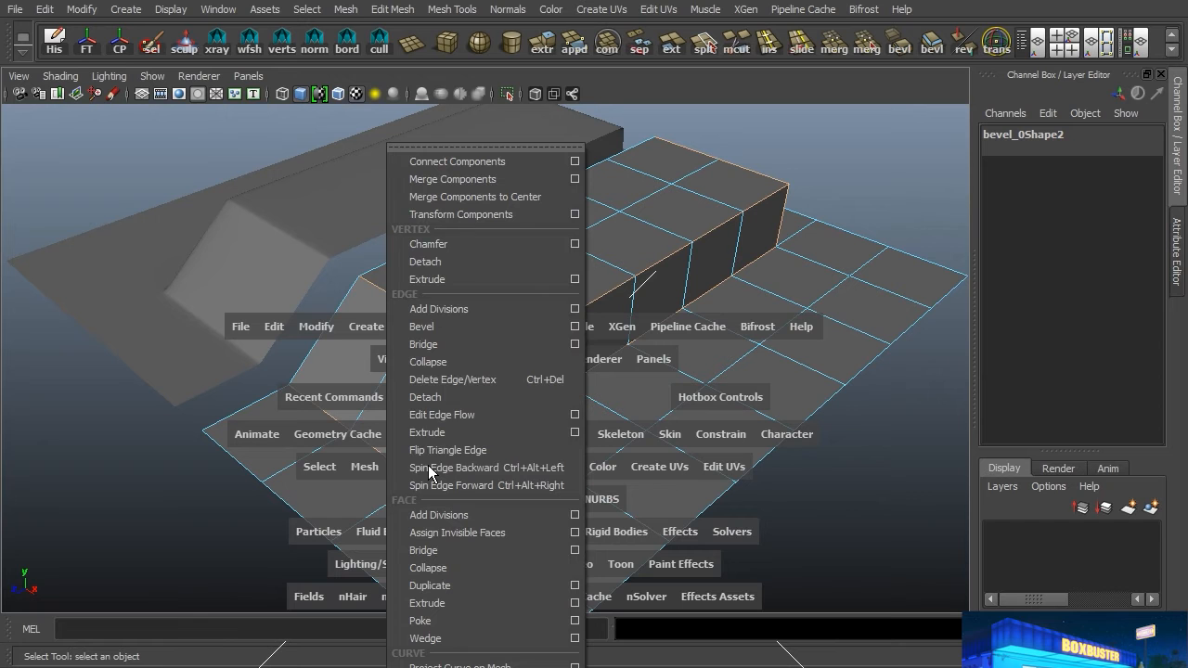
pyautogui.click(447, 327)
# Step: Set the second mesh's bevel to 2 segments with a fraction of 0.3
pyautogui.click(1047, 170)
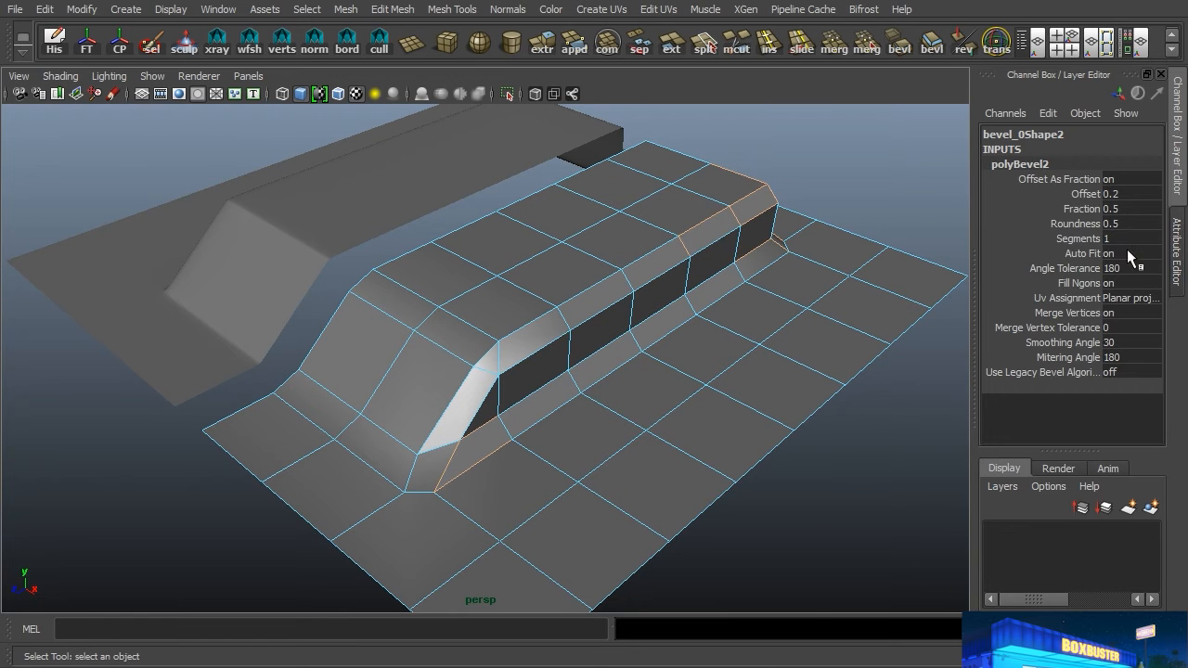
pyautogui.write('2')
pyautogui.press('Return')
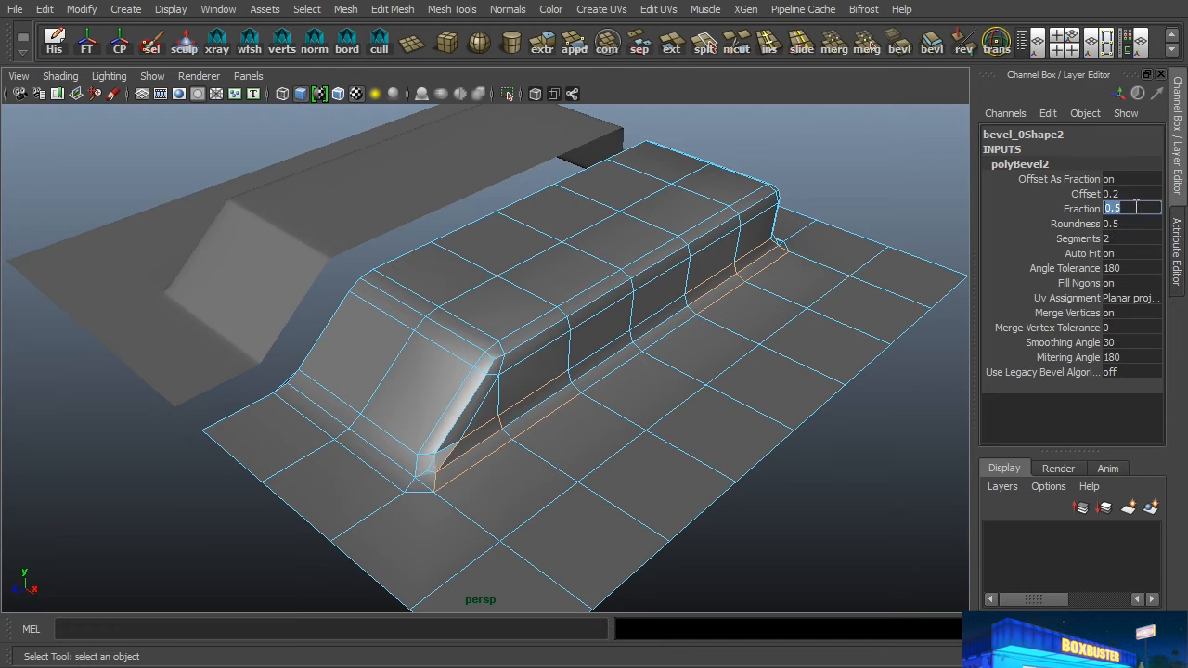
pyautogui.write('0.3')
pyautogui.press('Return')
# Step: Check the first mesh's bevel settings, then examine the bevelled corners at both ends of the second mesh
pyautogui.click(291, 245)
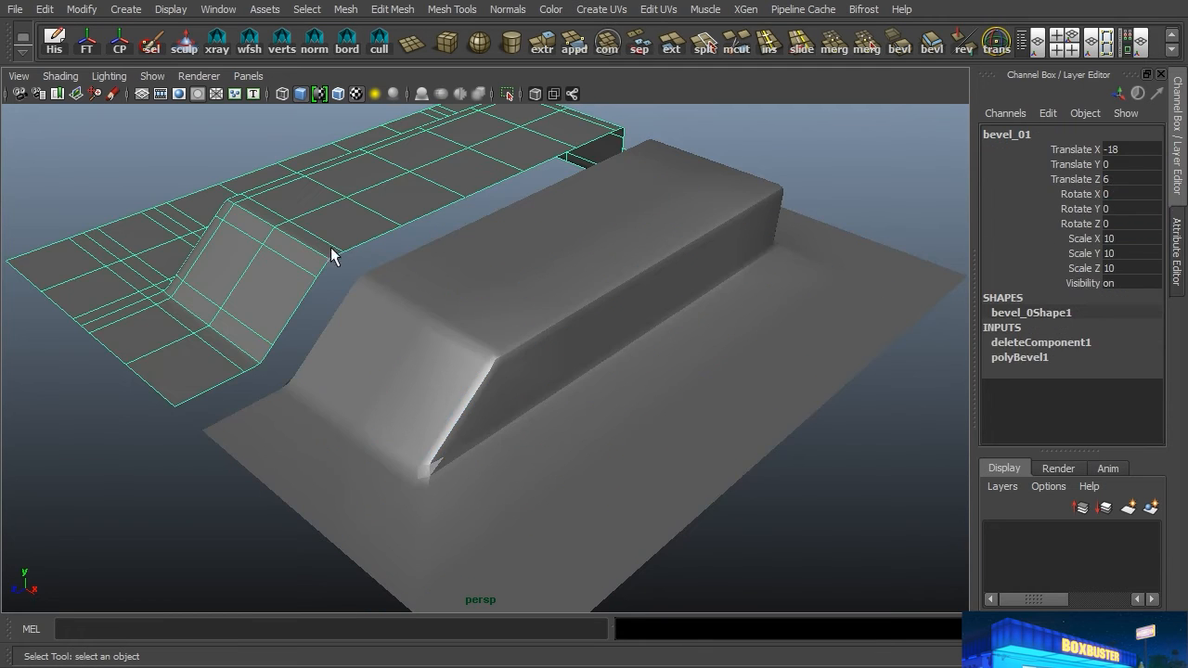
pyautogui.click(1021, 357)
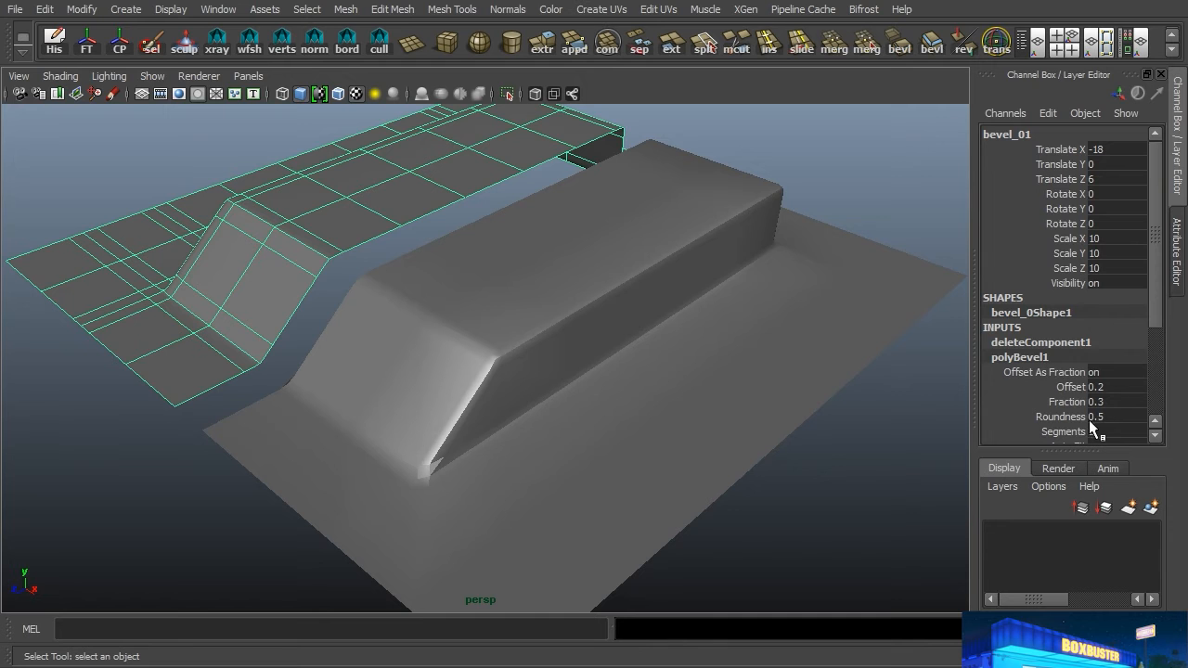
pyautogui.click(554, 348)
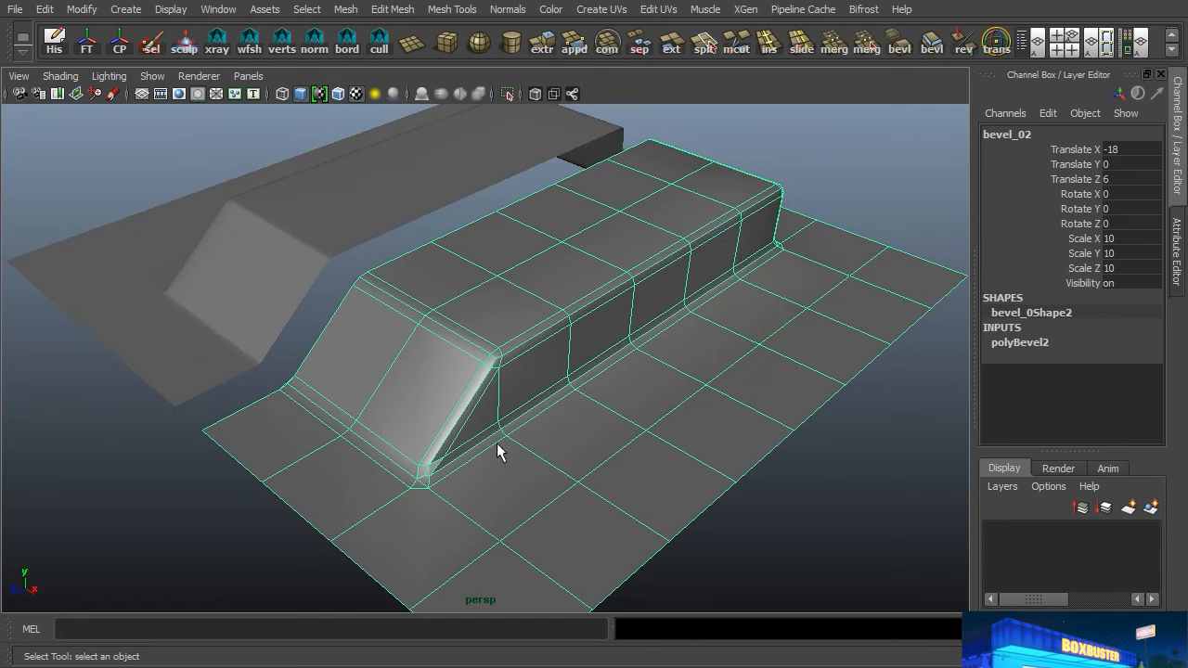
pyautogui.keyDown('alt'); pyautogui.moveTo(482, 451); pyautogui.dragTo(607, 383); pyautogui.keyUp('alt')
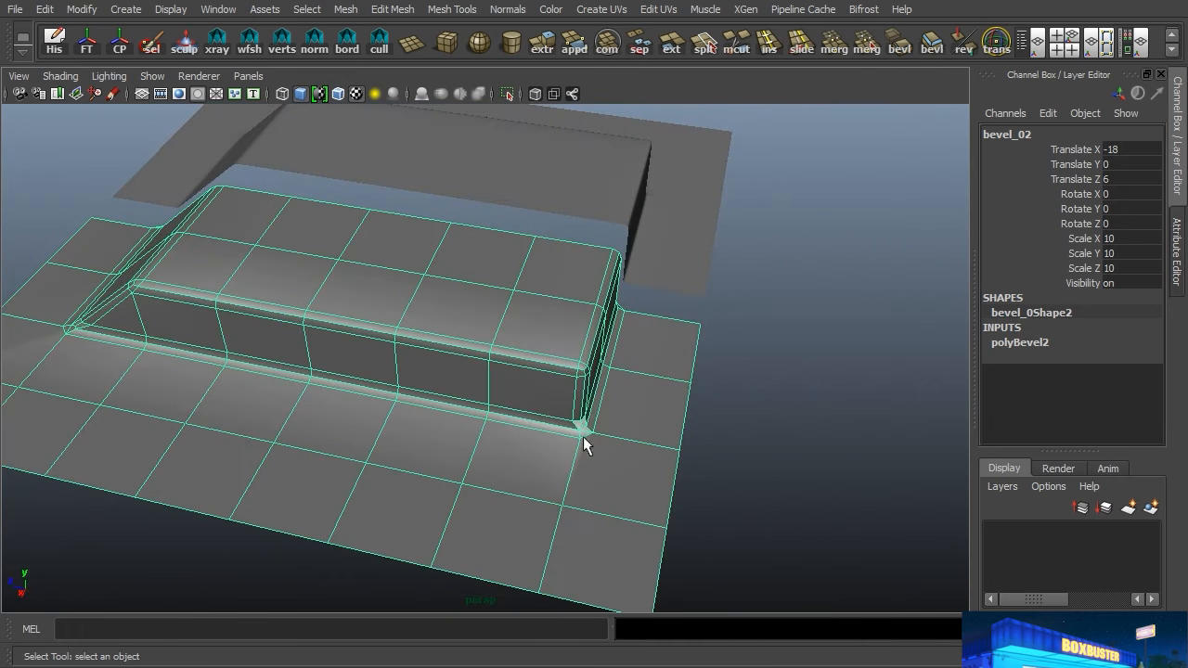
pyautogui.keyDown('alt'); pyautogui.moveTo(503, 381); pyautogui.dragTo(606, 393); pyautogui.keyUp('alt')
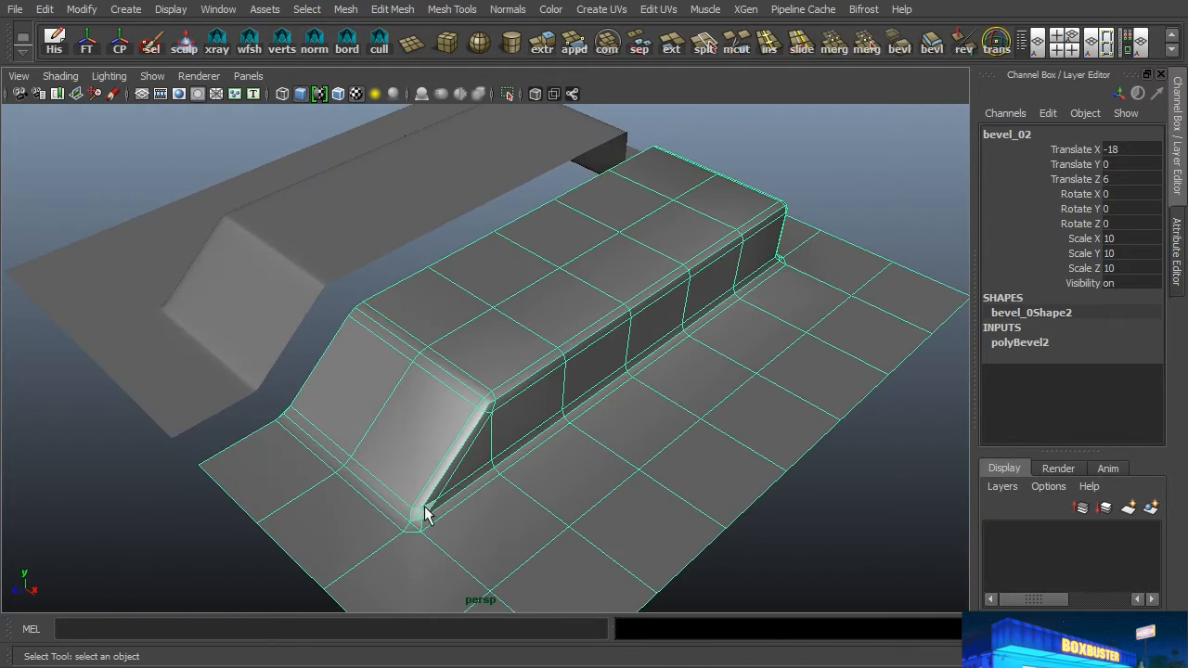
pyautogui.keyDown('alt'); pyautogui.moveTo(613, 483); pyautogui.dragTo(580, 478); pyautogui.keyUp('alt')
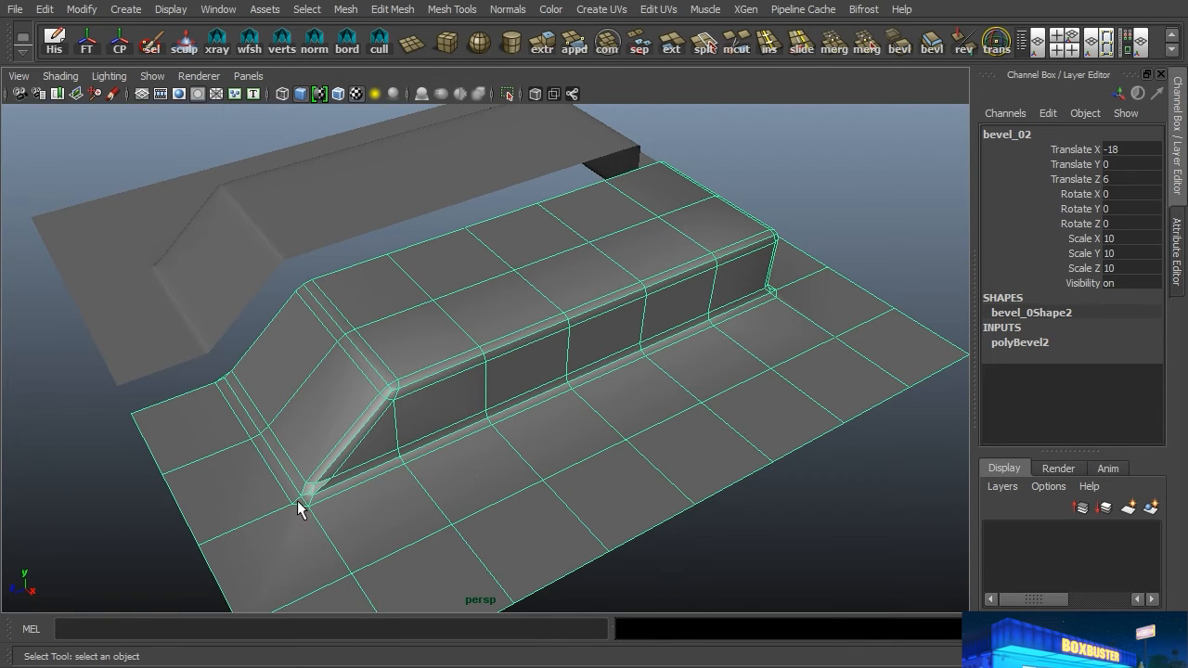
pyautogui.keyDown('alt'); pyautogui.moveTo(326, 487); pyautogui.dragTo(547, 473, button='middle'); pyautogui.keyUp('alt')
# Step: Turn on smooth preview for the second mesh and delete the small triangular faces at its bevel ends along the open border
pyautogui.press('3')
pyautogui.moveTo(389, 436); pyautogui.dragTo(401, 317, button='right')
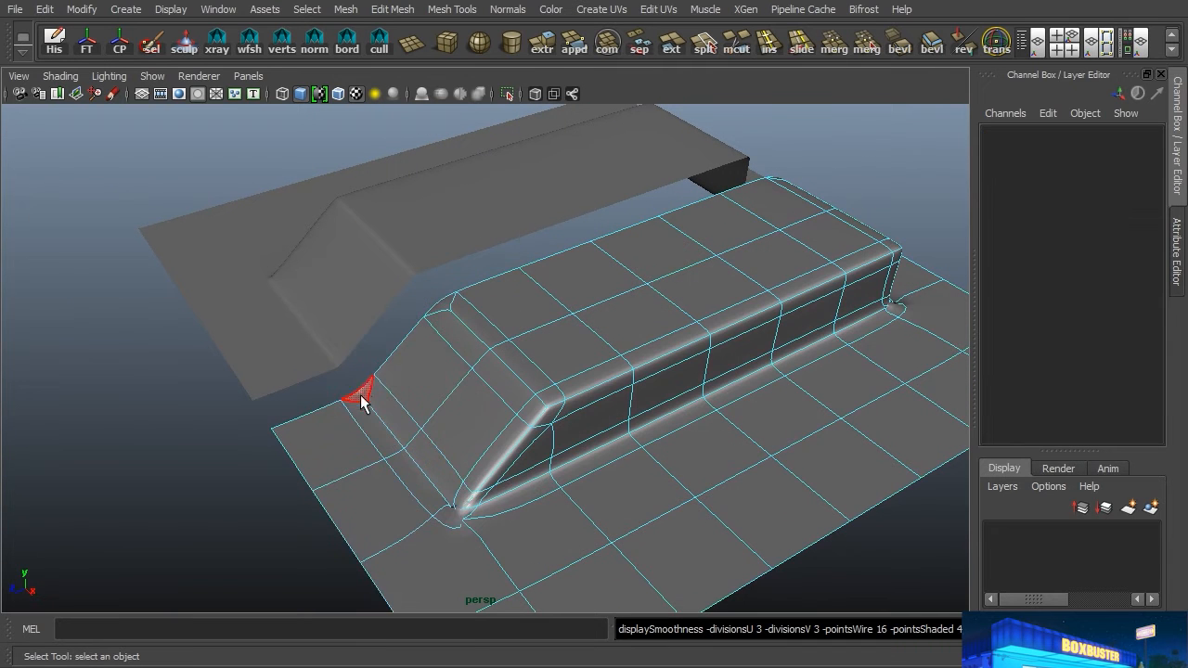
pyautogui.keyDown('alt'); pyautogui.moveTo(444, 304); pyautogui.dragTo(609, 385); pyautogui.keyUp('alt')
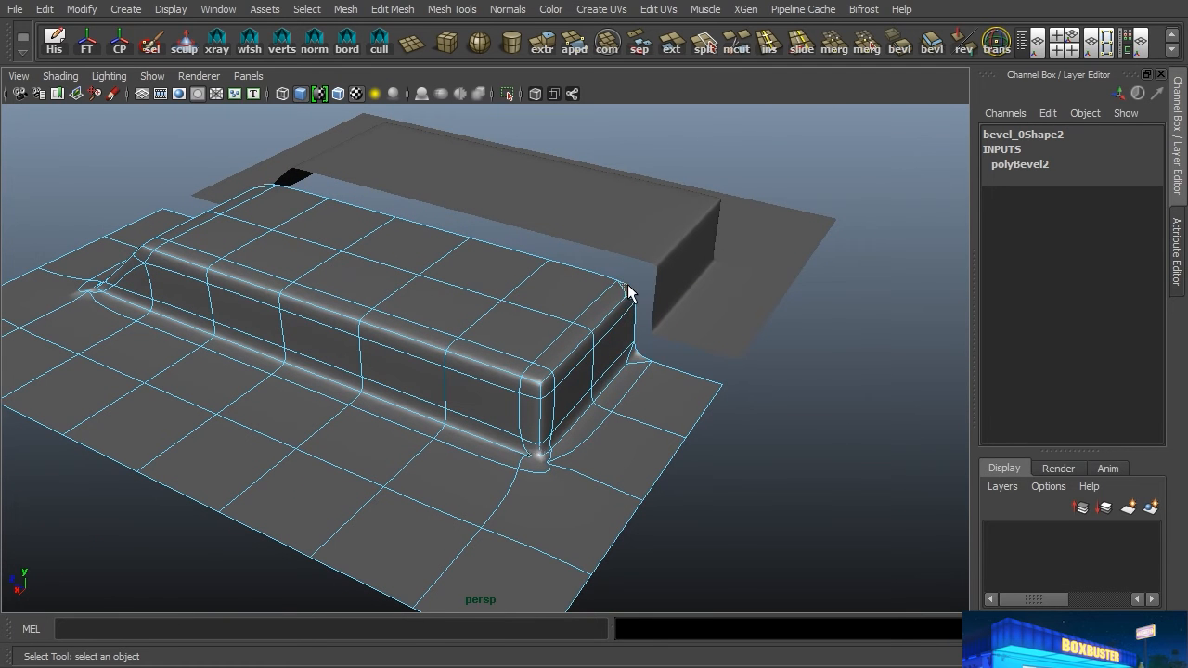
pyautogui.click(637, 360)
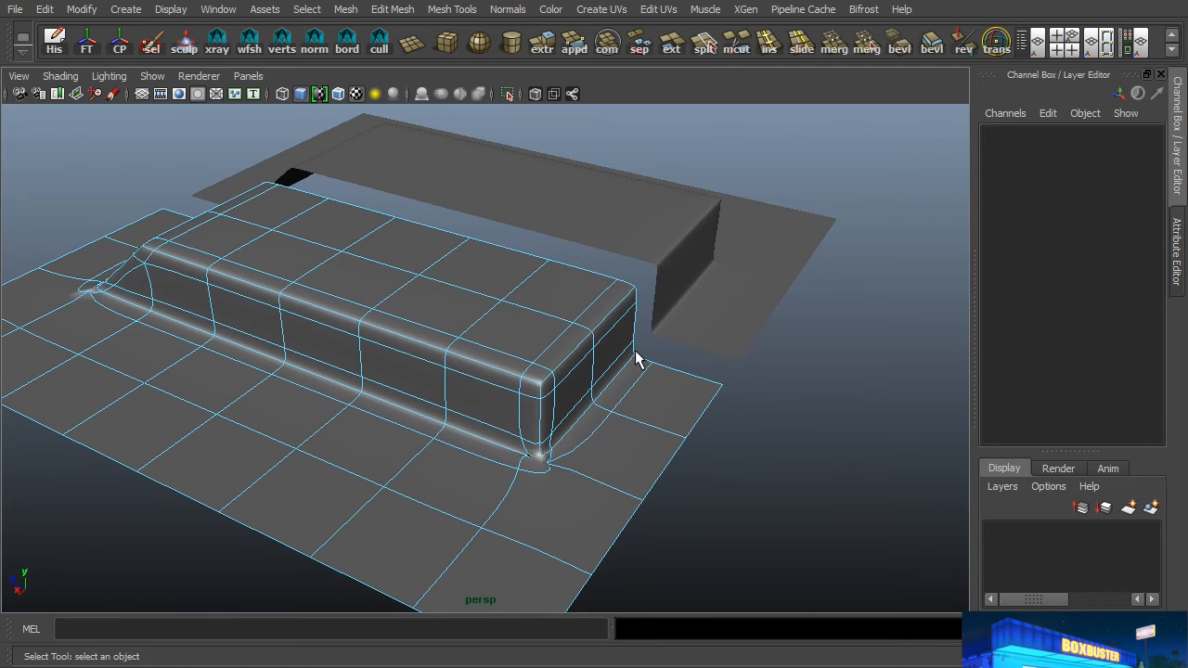
# Step: Turn off smooth preview on the second mesh and examine the faces at the block's bottom square corner up close
pyautogui.press('1')
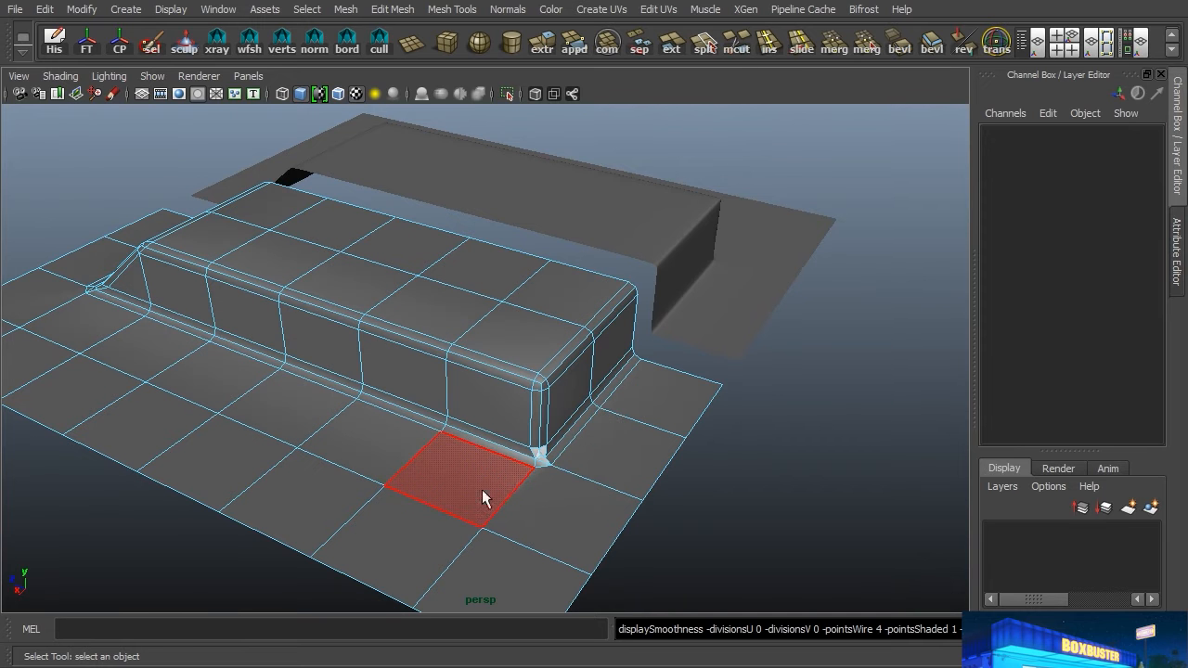
pyautogui.keyDown('alt'); pyautogui.moveTo(538, 480); pyautogui.dragTo(630, 484, button='right'); pyautogui.keyUp('alt')
pyautogui.keyDown('alt'); pyautogui.moveTo(630, 484); pyautogui.dragTo(583, 390); pyautogui.keyUp('alt')
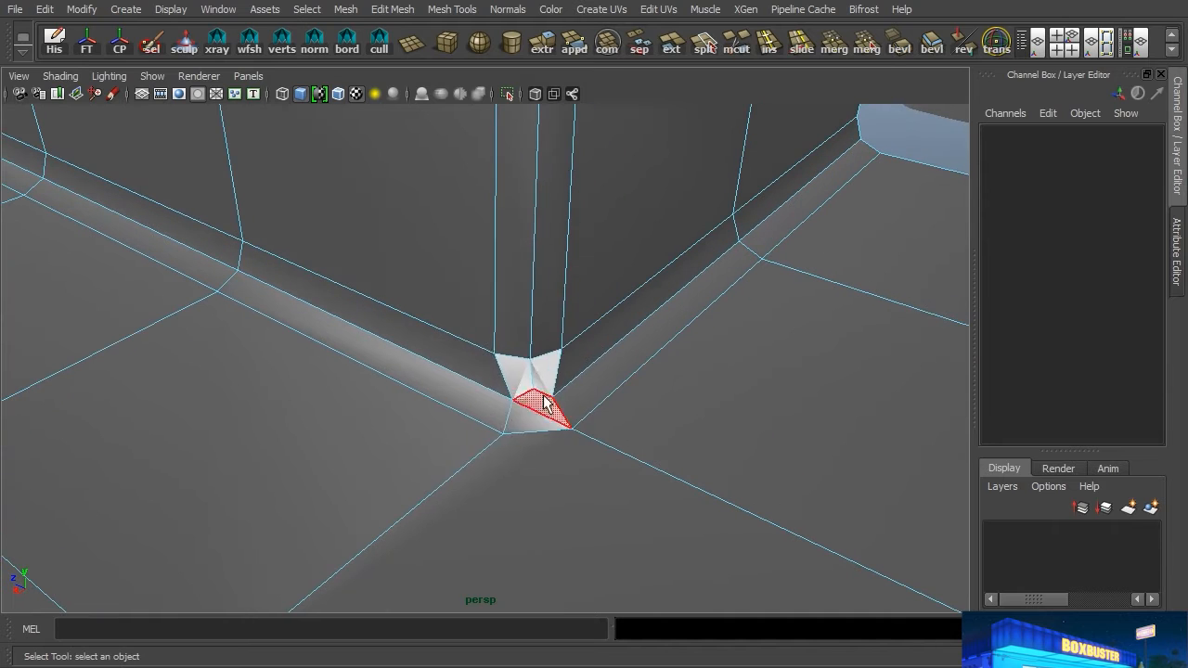
# Step: Delete the remaining triangular faces below the two bright quads at the block's bottom square corner on the second mesh
pyautogui.rightClick(525, 270)
pyautogui.click(525, 315)
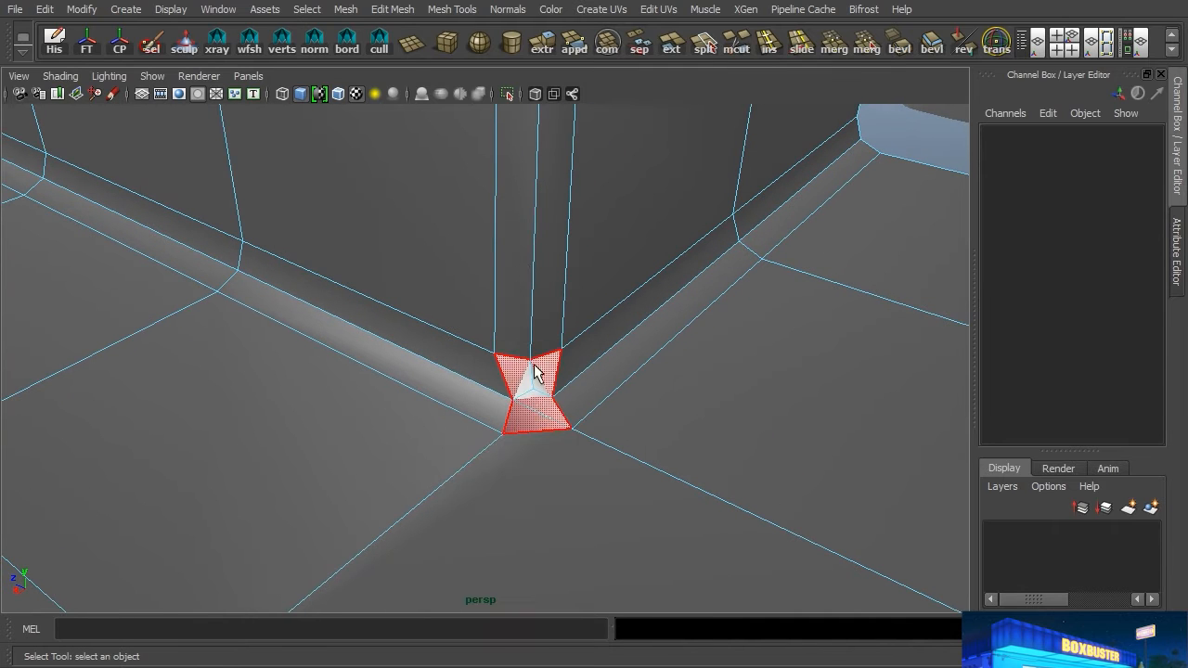
pyautogui.click(538, 411)
pyautogui.press('Delete')
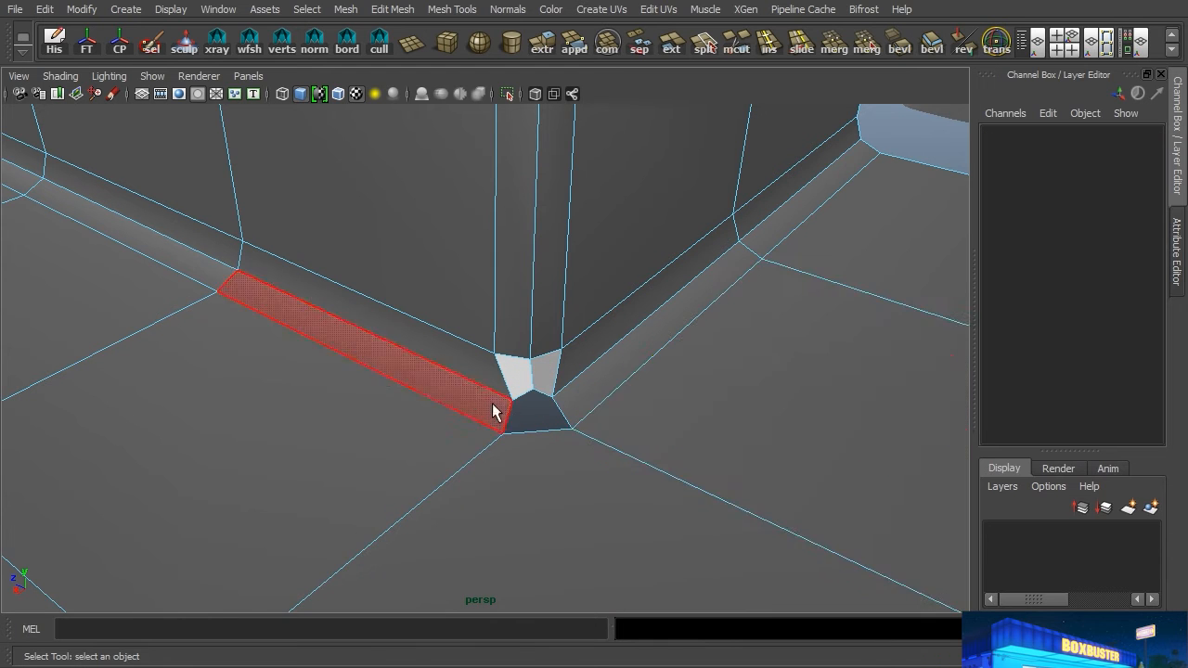
pyautogui.keyDown('alt'); pyautogui.moveTo(732, 414); pyautogui.dragTo(671, 415); pyautogui.keyUp('alt')
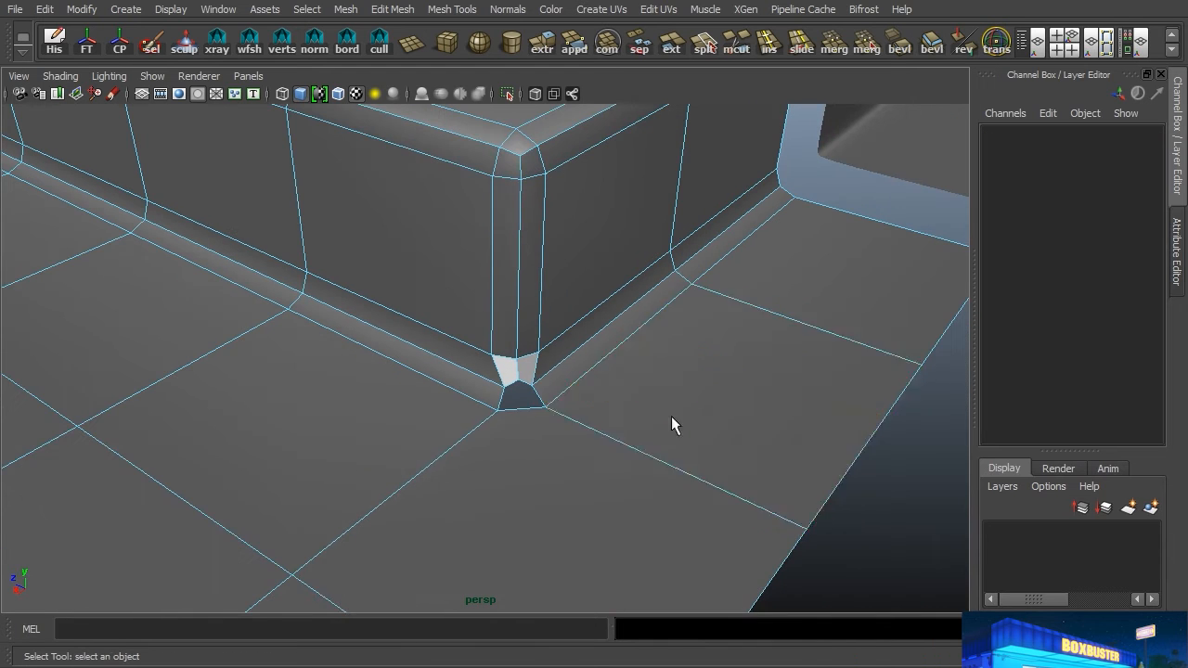
# Step: Move the first row of floor and bevel vertices at the bottom corner along Z to line up with the block's adjacent vertical bevel edge
pyautogui.keyDown('alt'); pyautogui.moveTo(520, 399); pyautogui.dragTo(554, 432); pyautogui.keyUp('alt')
pyautogui.rightClick(557, 429)
pyautogui.moveTo(563, 428); pyautogui.dragTo(484, 270, button='right')
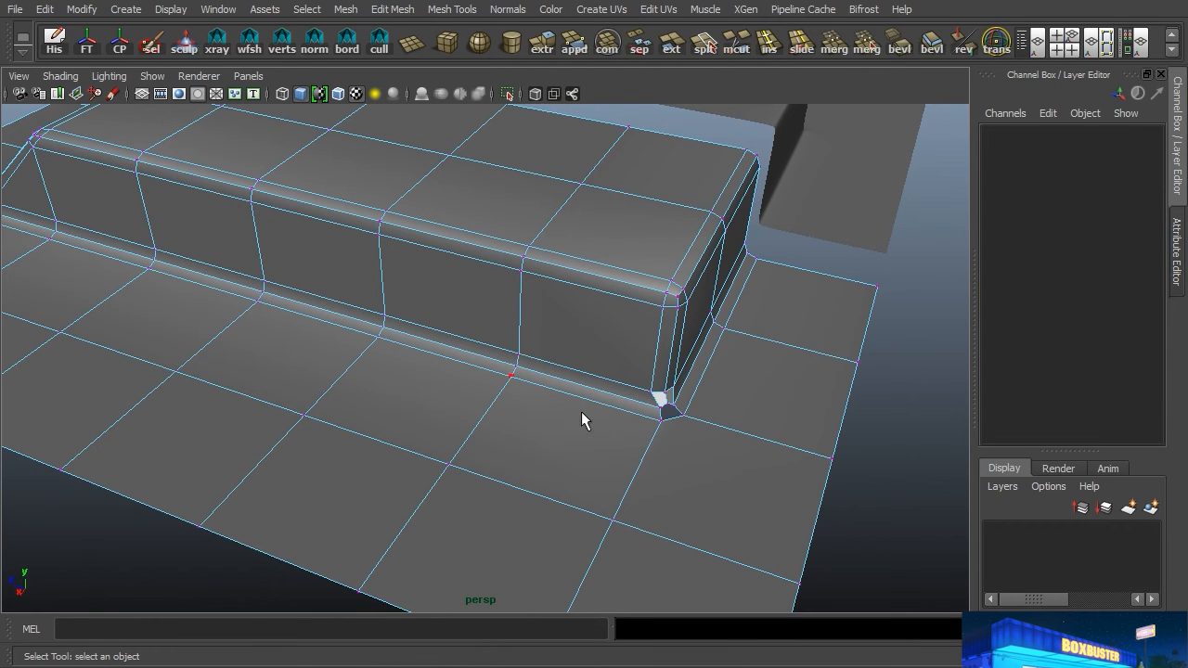
pyautogui.click(646, 410)
pyautogui.keyDown('alt'); pyautogui.moveTo(581, 551); pyautogui.dragTo(677, 480); pyautogui.keyUp('alt')
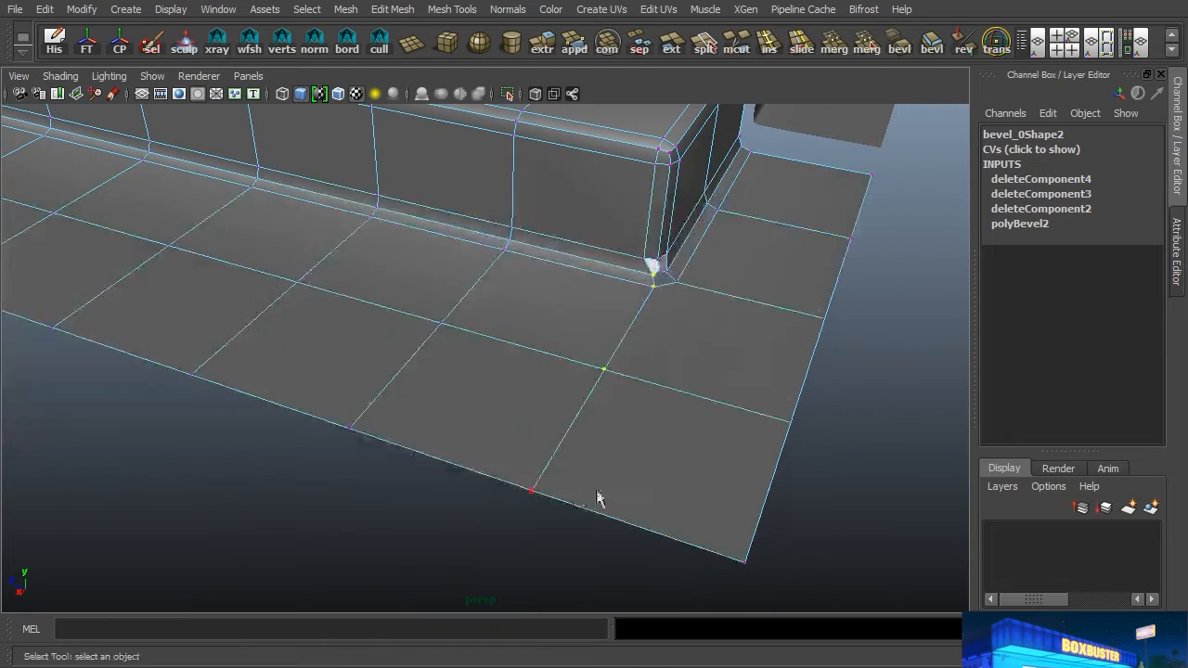
pyautogui.keyDown('alt'); pyautogui.moveTo(570, 402); pyautogui.dragTo(549, 436); pyautogui.keyUp('alt')
pyautogui.press('w')
pyautogui.keyDown('alt'); pyautogui.moveTo(549, 435); pyautogui.dragTo(689, 446, button='right'); pyautogui.keyUp('alt')
pyautogui.moveTo(555, 493); pyautogui.dragTo(503, 497)
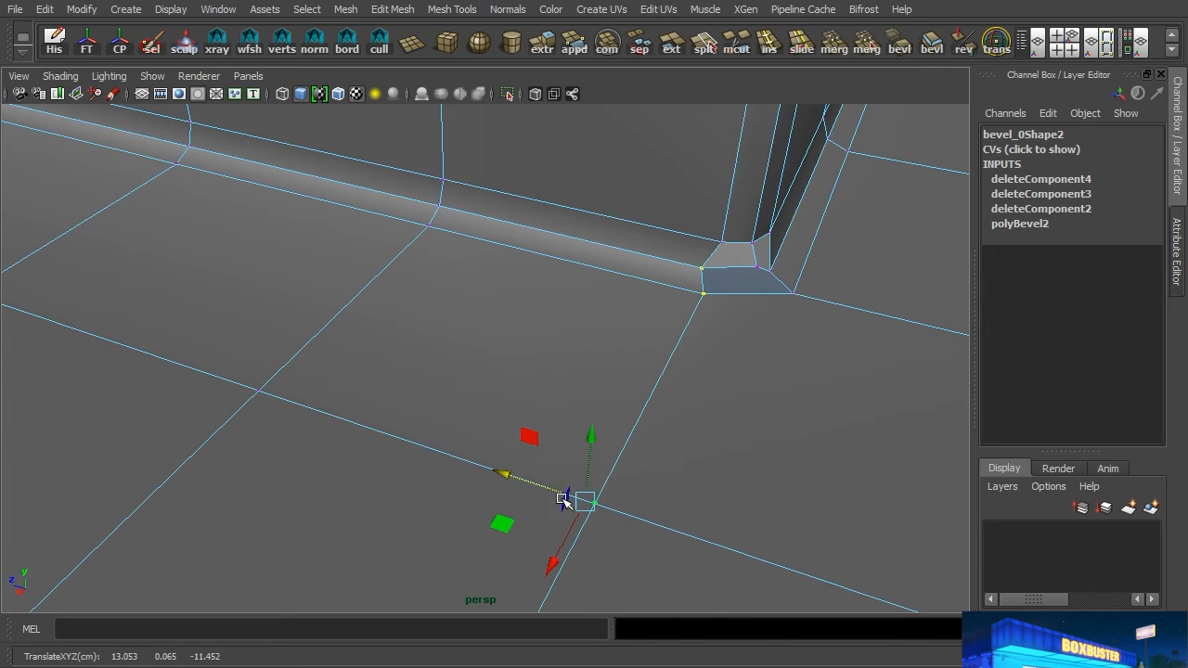
pyautogui.moveTo(724, 244); pyautogui.dragTo(726, 246, button='middle')
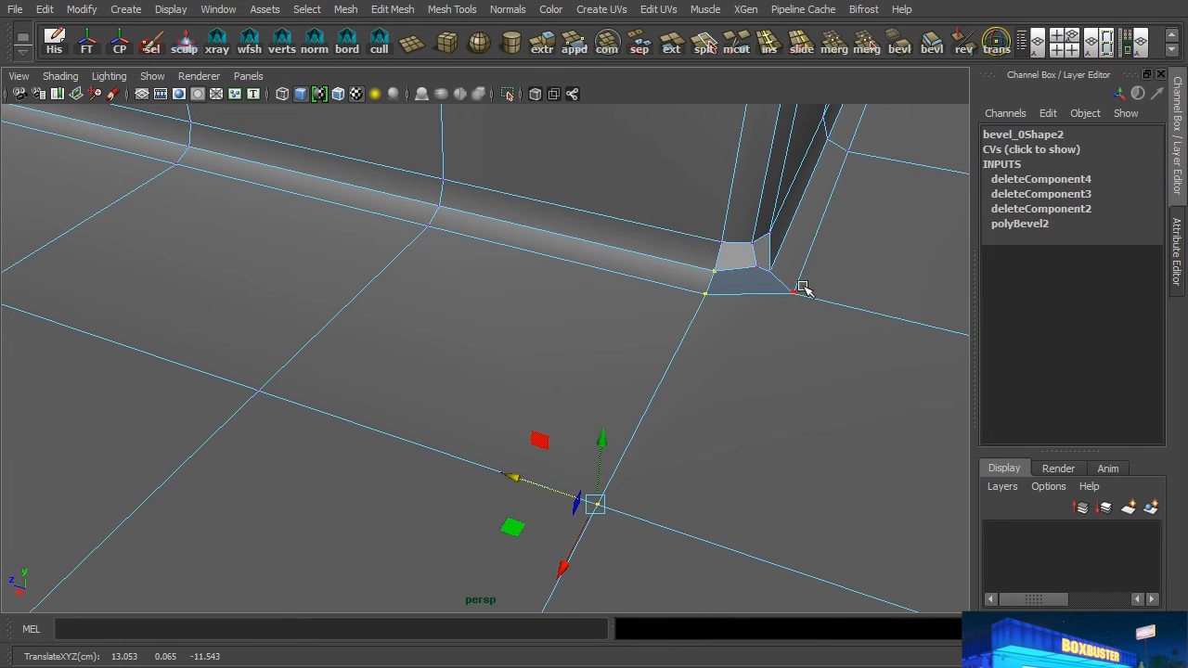
# Step: Align the corner's other row of floor and bevel vertices, running out to the mesh border, with the opposite vertical bevel edge
pyautogui.moveTo(770, 262); pyautogui.dragTo(799, 302)
pyautogui.keyDown('alt'); pyautogui.moveTo(845, 332); pyautogui.dragTo(632, 324, button='right'); pyautogui.keyUp('alt')
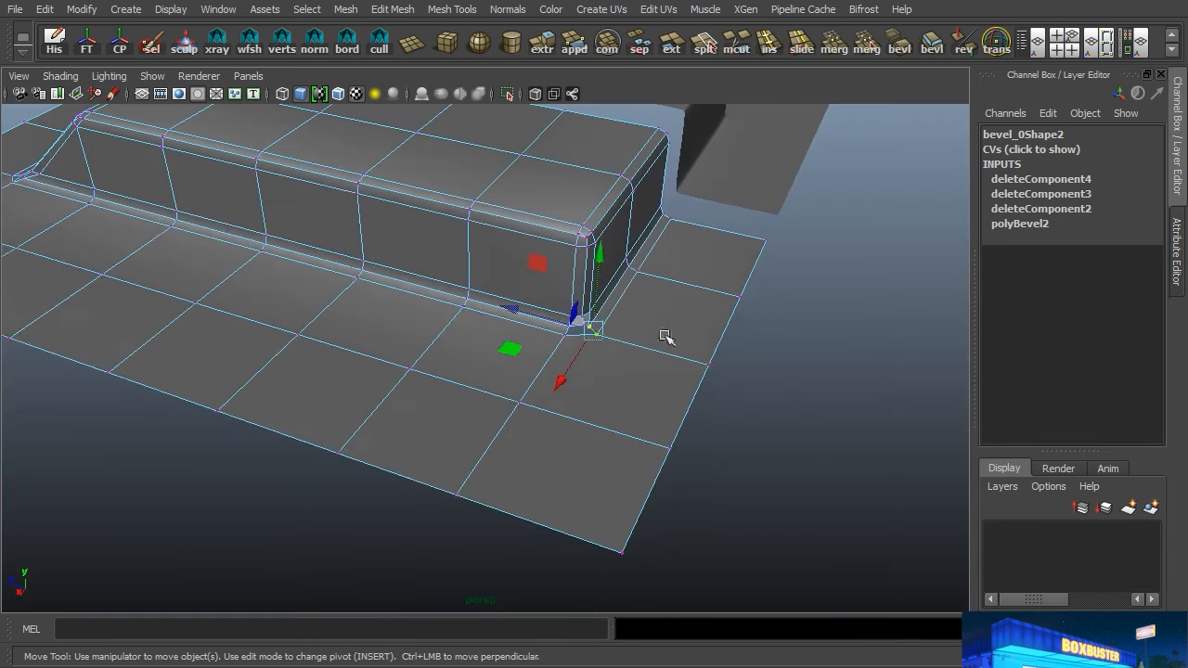
pyautogui.keyDown('shift'); pyautogui.click(707, 362); pyautogui.keyUp('shift')
pyautogui.keyDown('alt'); pyautogui.moveTo(685, 365); pyautogui.dragTo(580, 390); pyautogui.keyUp('alt')
pyautogui.keyDown('alt'); pyautogui.moveTo(408, 393); pyautogui.dragTo(464, 413, button='right'); pyautogui.keyUp('alt')
pyautogui.keyDown('alt'); pyautogui.moveTo(422, 422); pyautogui.dragTo(577, 312, button='middle'); pyautogui.keyUp('alt')
pyautogui.moveTo(511, 434); pyautogui.dragTo(544, 337)
pyautogui.moveTo(526, 297)
pyautogui.mouseDown(button='middle')
pyautogui.moveTo(525, 286)
pyautogui.moveTo(528, 299)
pyautogui.mouseUp(button='middle')
# Step: Lower the middle vertex of the bottom corner's bevel to the height of its neighbouring bevel vertex
pyautogui.click(506, 314)
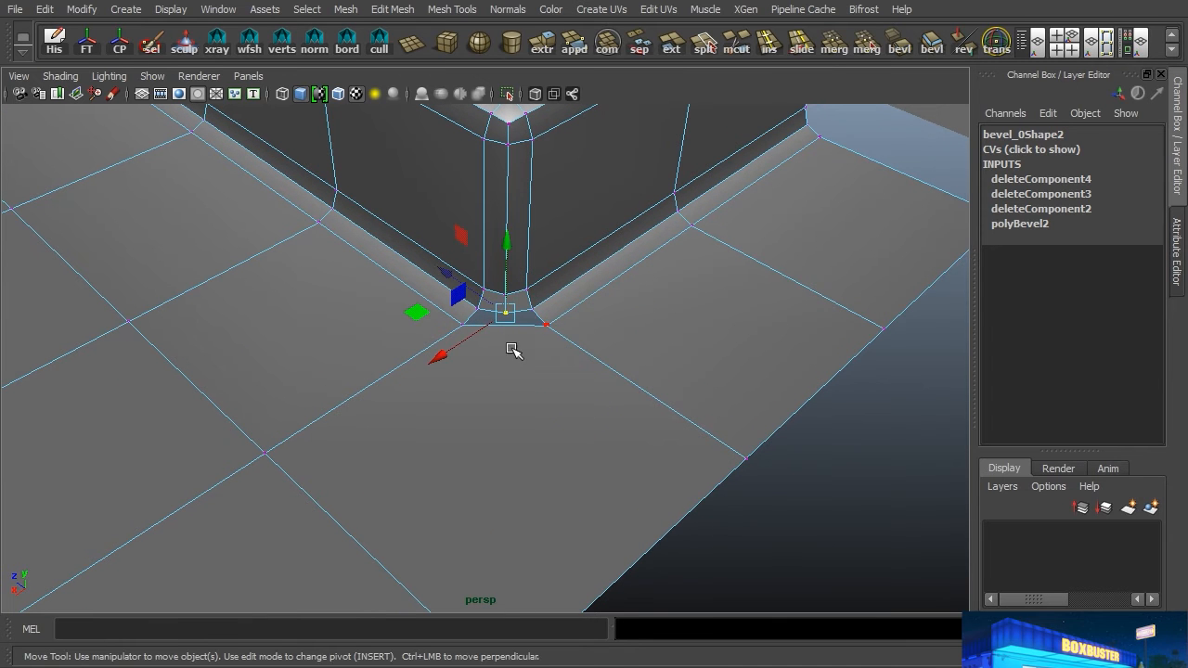
pyautogui.press('f')
pyautogui.keyDown('alt'); pyautogui.moveTo(657, 353); pyautogui.dragTo(652, 281); pyautogui.keyUp('alt')
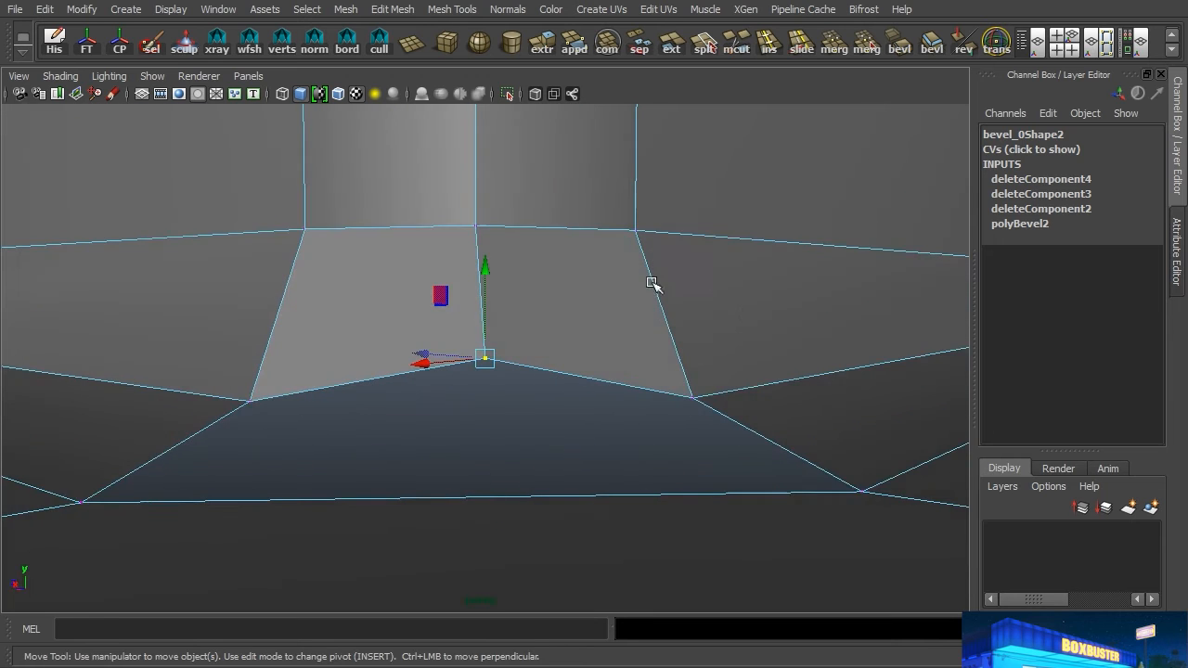
pyautogui.keyDown('alt'); pyautogui.moveTo(652, 281); pyautogui.dragTo(411, 365, button='right'); pyautogui.keyUp('alt')
pyautogui.keyDown('alt'); pyautogui.moveTo(410, 365); pyautogui.dragTo(536, 358); pyautogui.keyUp('alt')
pyautogui.keyDown('alt'); pyautogui.moveTo(539, 351); pyautogui.dragTo(530, 366); pyautogui.keyUp('alt')
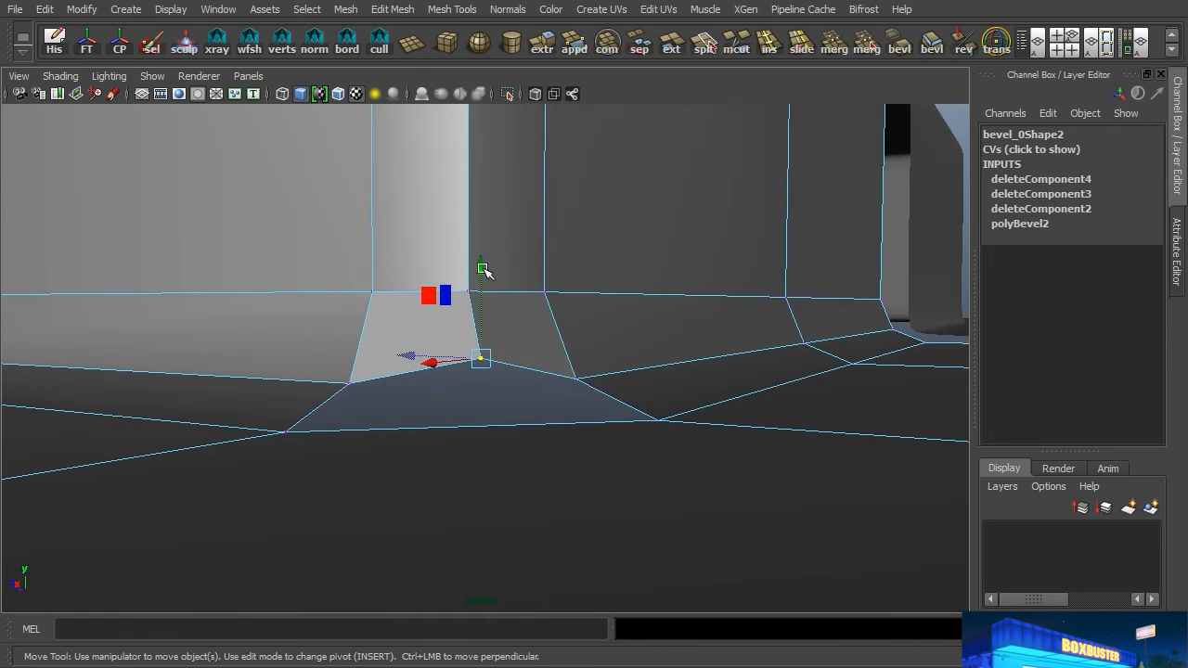
pyautogui.moveTo(482, 275); pyautogui.dragTo(481, 283)
pyautogui.moveTo(353, 382); pyautogui.dragTo(350, 382, button='middle')
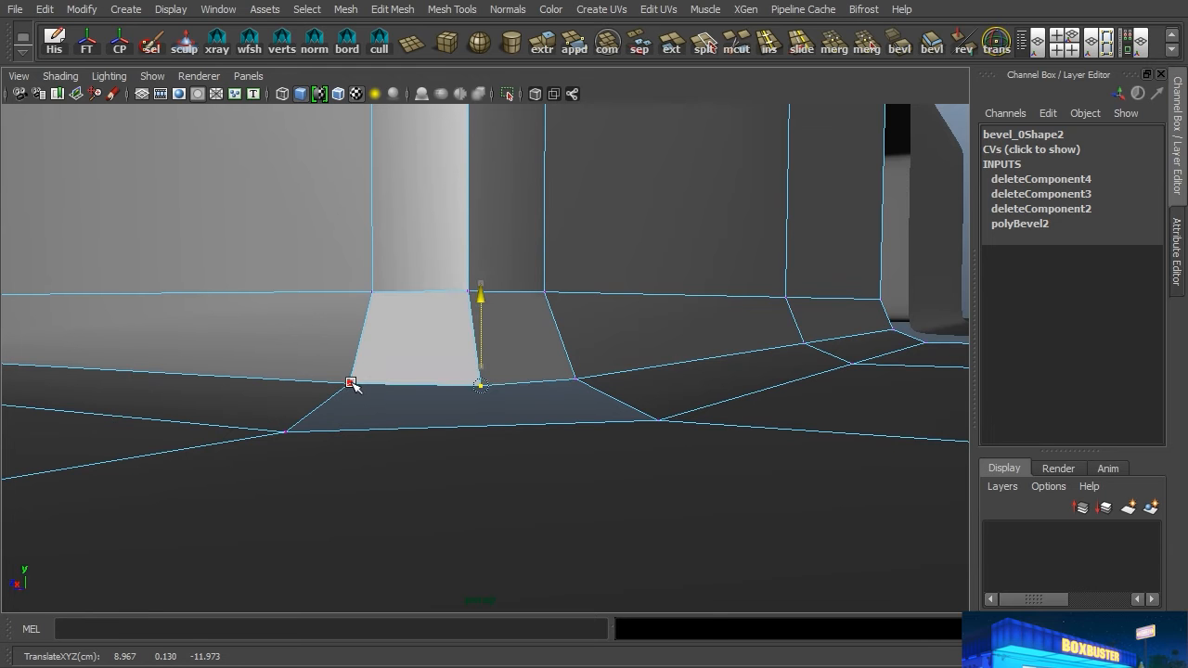
# Step: In the top view, use the Multi-Cut Tool to slice the second mesh straight across its floor beside the block's long side and beyond both ends
pyautogui.keyDown('alt'); pyautogui.moveTo(796, 348); pyautogui.dragTo(549, 326); pyautogui.keyUp('alt')
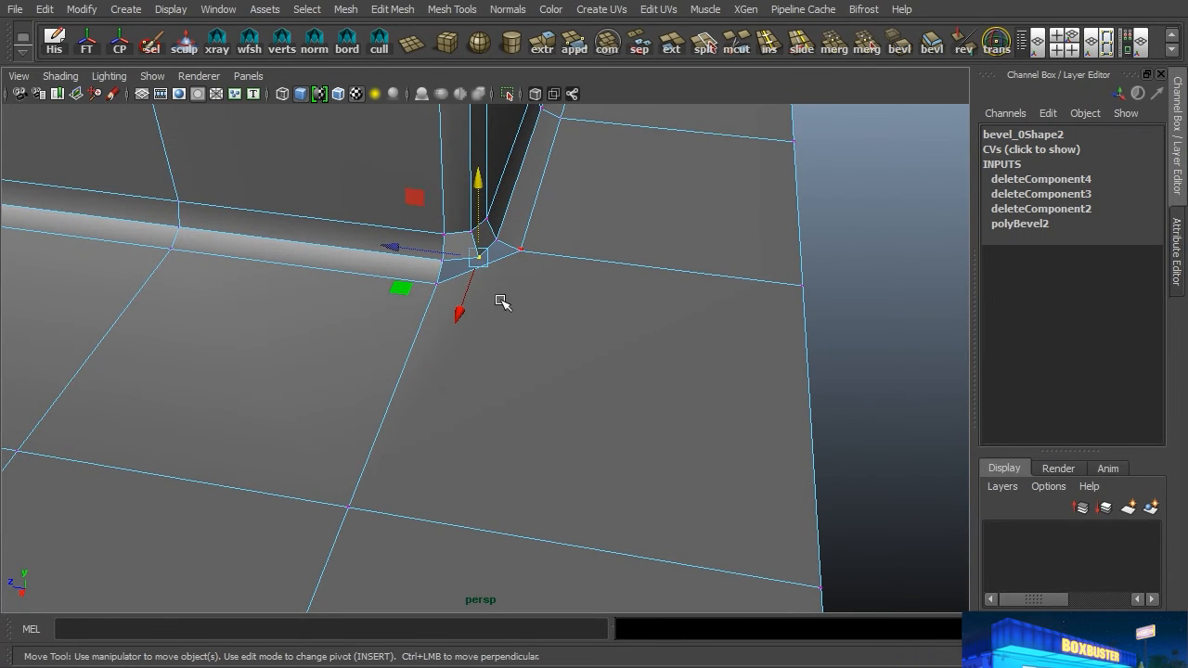
pyautogui.scroll(-3, 509, 356)
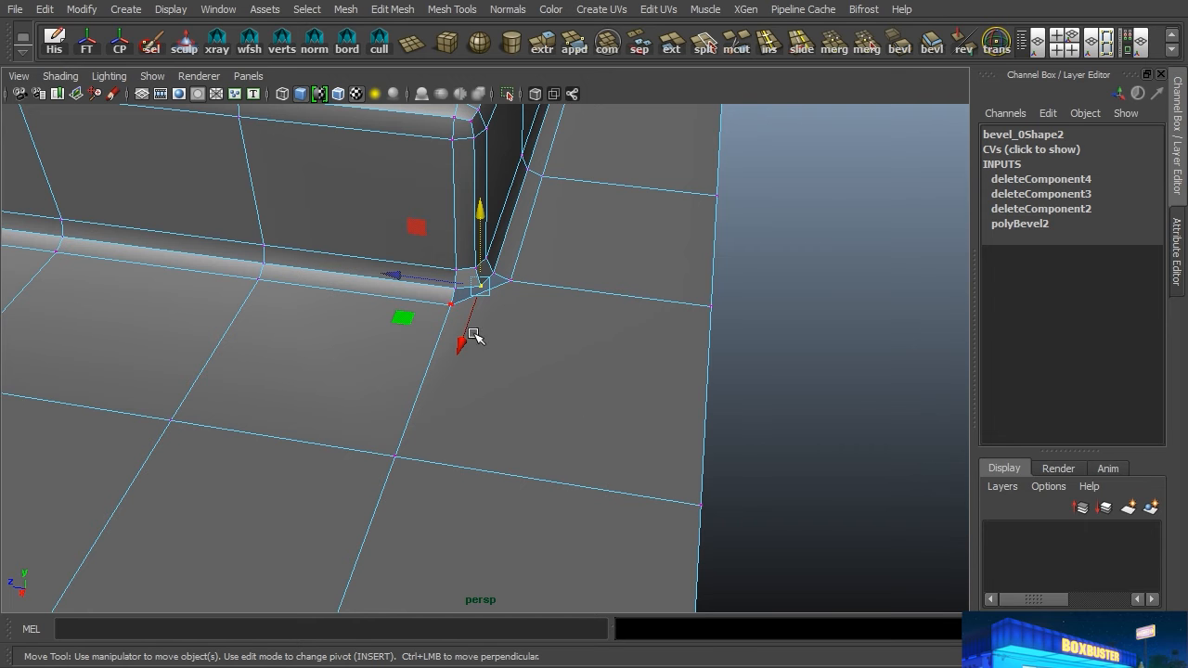
pyautogui.press('space')
pyautogui.press('space')
pyautogui.scroll(2, 672, 359)
pyautogui.scroll(-3, 672, 359)
pyautogui.moveTo(538, 270); pyautogui.dragTo(600, 233, button='right')
pyautogui.click(615, 279)
pyautogui.scroll(2, 628, 258)
pyautogui.press('space')
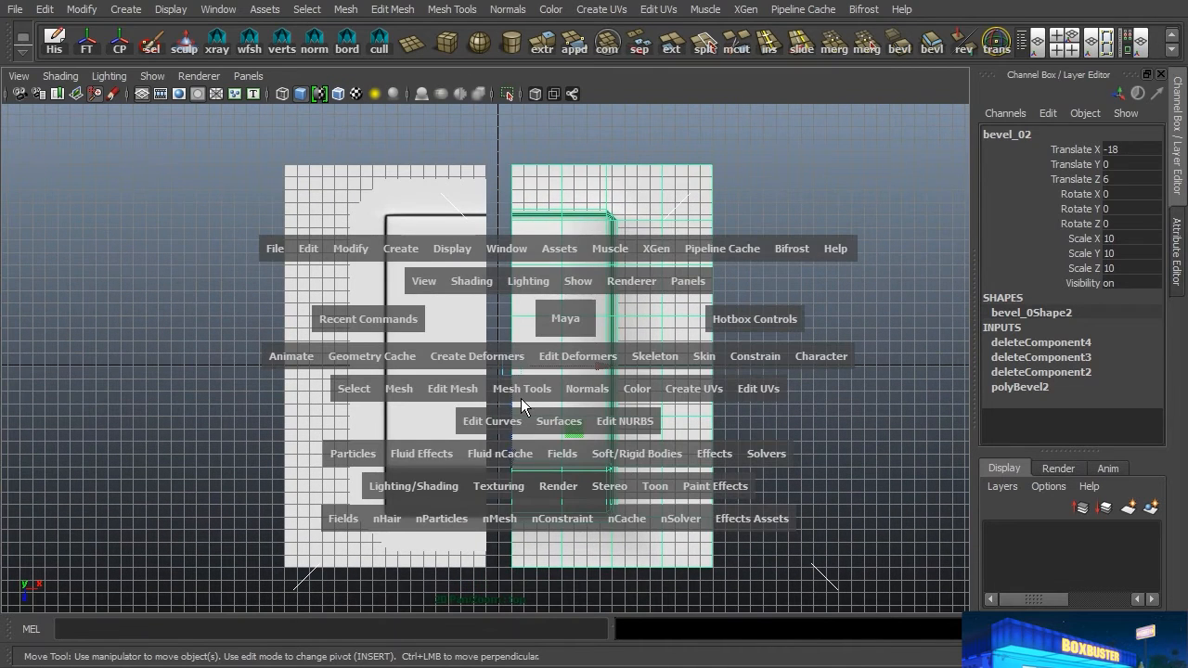
pyautogui.click(532, 391)
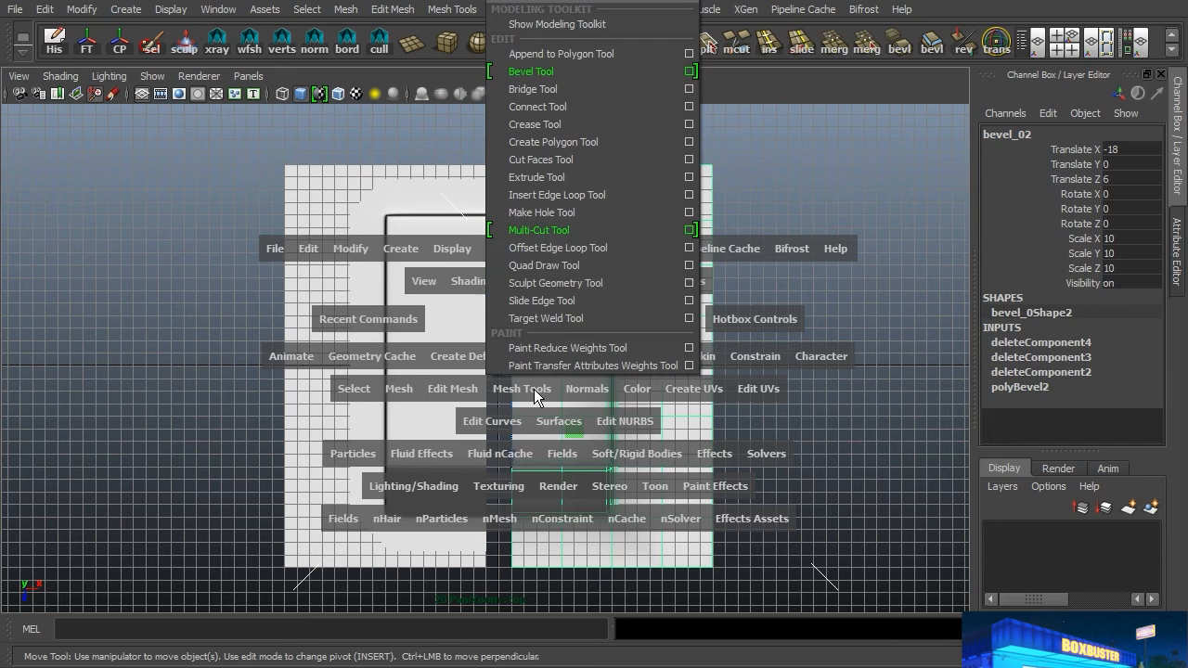
pyautogui.click(551, 230)
pyautogui.keyDown('alt'); pyautogui.moveTo(641, 316); pyautogui.dragTo(719, 315, button='right'); pyautogui.keyUp('alt')
pyautogui.keyDown('alt'); pyautogui.moveTo(718, 316); pyautogui.dragTo(675, 314, button='middle'); pyautogui.keyUp('alt')
pyautogui.moveTo(615, 147); pyautogui.dragTo(638, 608)
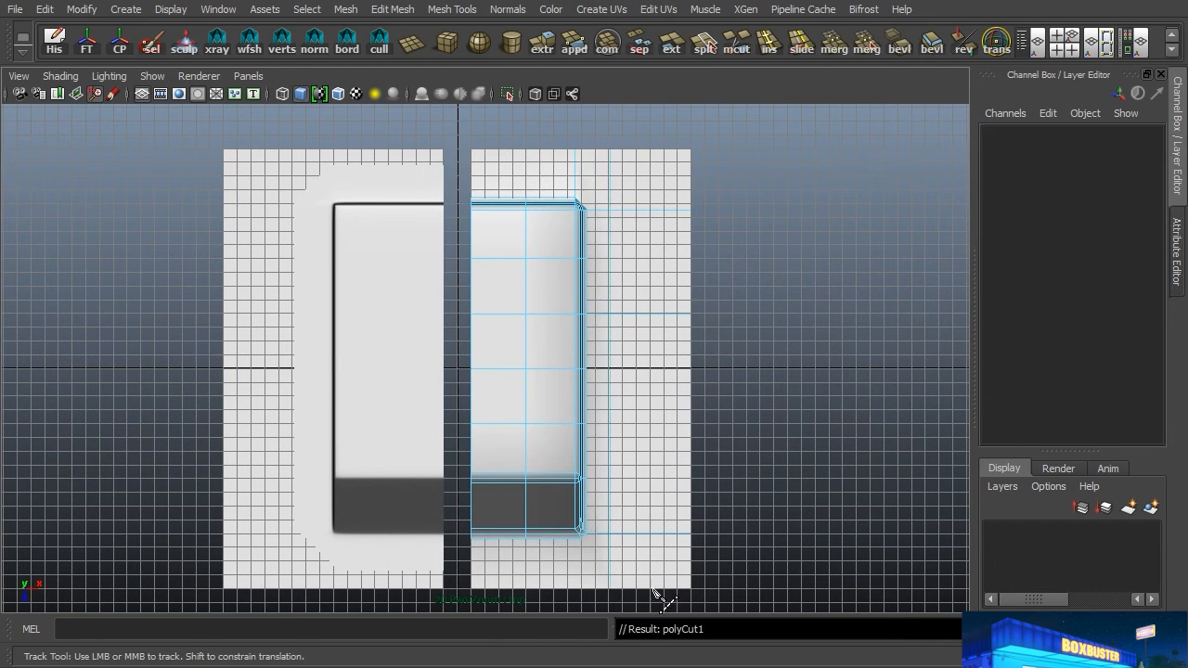
pyautogui.moveTo(703, 561); pyautogui.dragTo(464, 561)
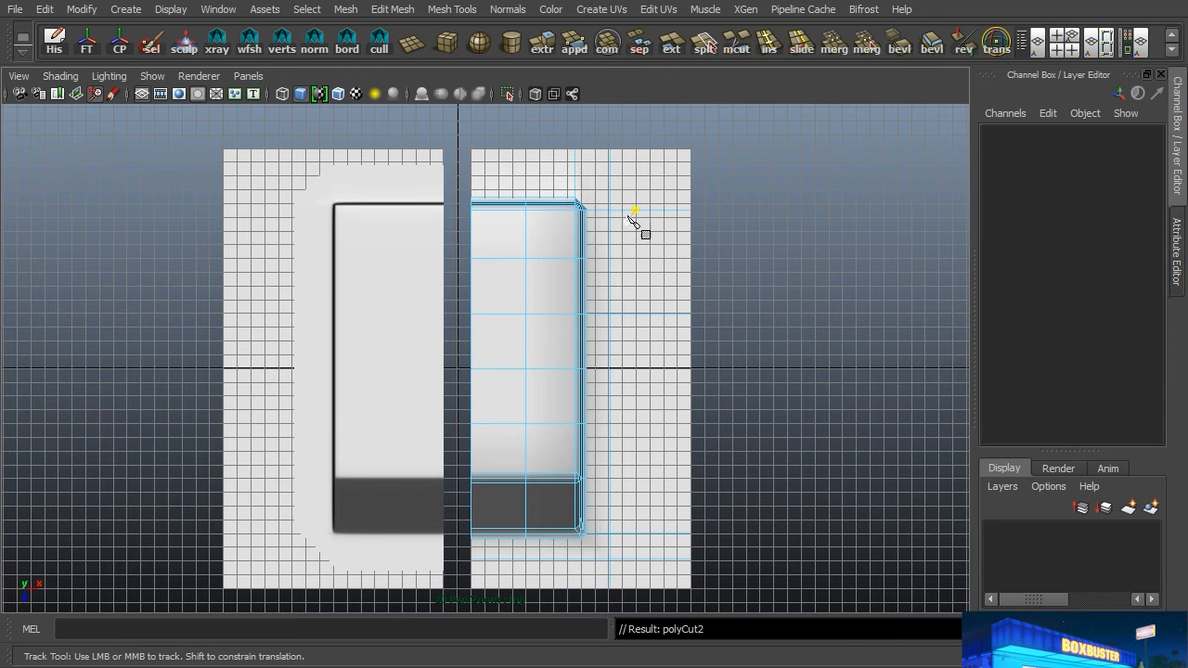
pyautogui.moveTo(715, 173); pyautogui.dragTo(457, 179)
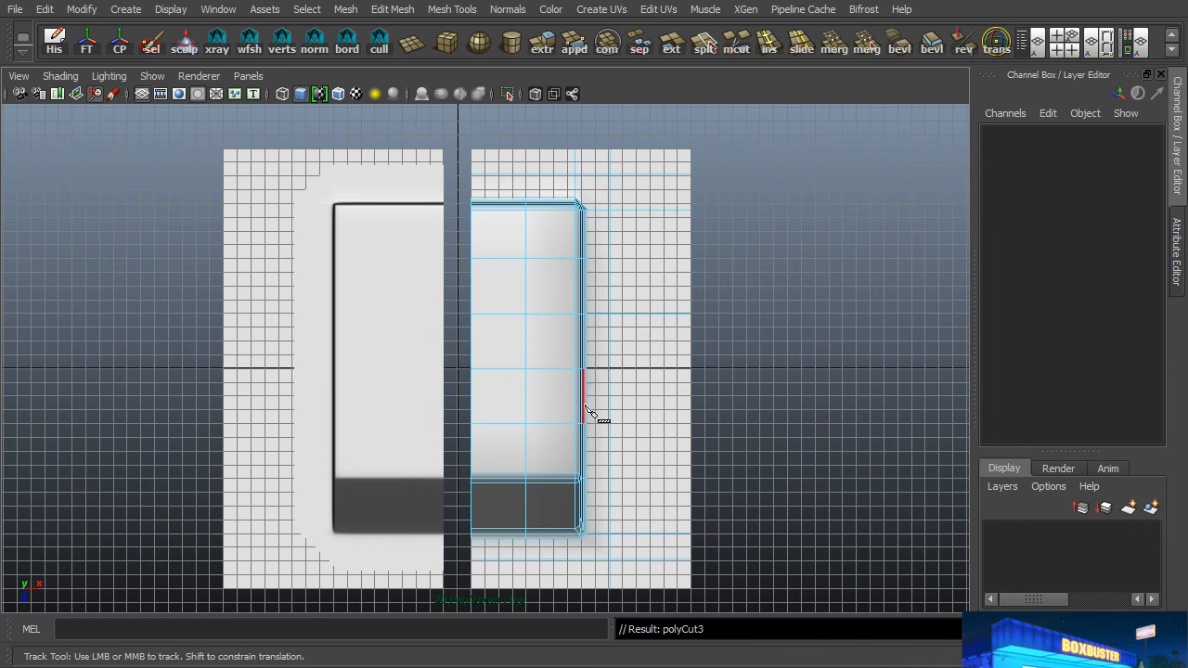
# Step: Cut an edge from the new floor-line intersection to the middle of the open corner's diagonal border edge
pyautogui.press('space')
pyautogui.press('space')
pyautogui.keyDown('alt'); pyautogui.moveTo(708, 263); pyautogui.dragTo(557, 339); pyautogui.keyUp('alt')
pyautogui.keyDown('alt'); pyautogui.moveTo(557, 340); pyautogui.dragTo(499, 367, button='right'); pyautogui.keyUp('alt')
pyautogui.keyDown('alt'); pyautogui.moveTo(500, 367); pyautogui.dragTo(500, 374, button='middle'); pyautogui.keyUp('alt')
pyautogui.click(643, 470)
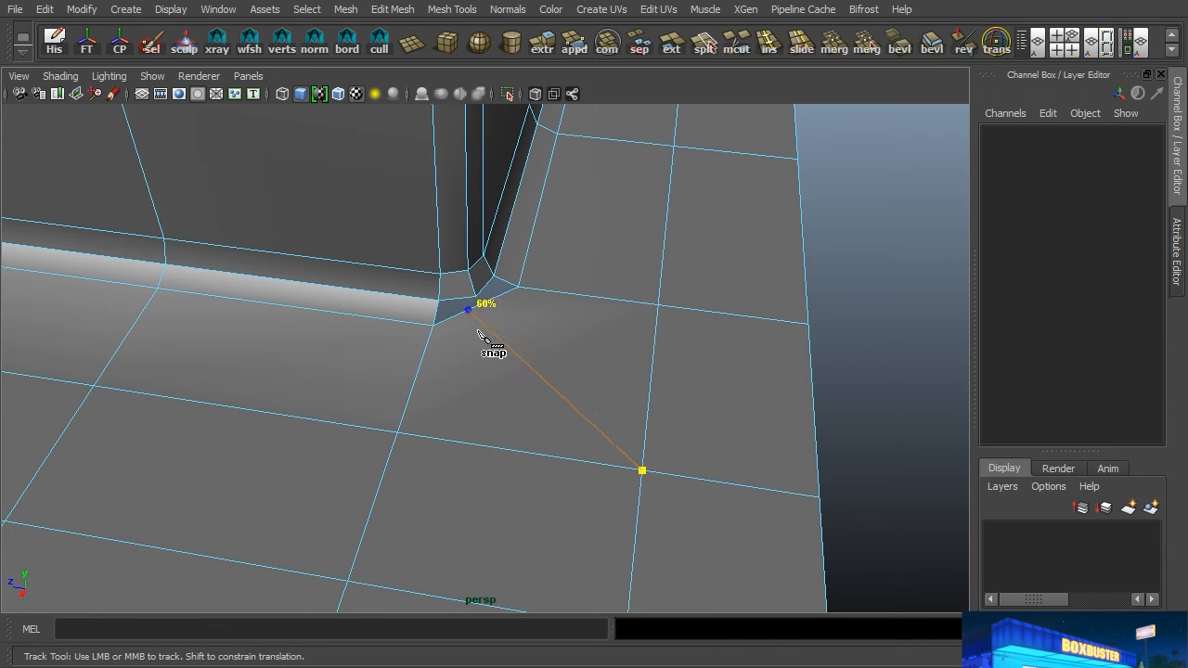
pyautogui.press('q')
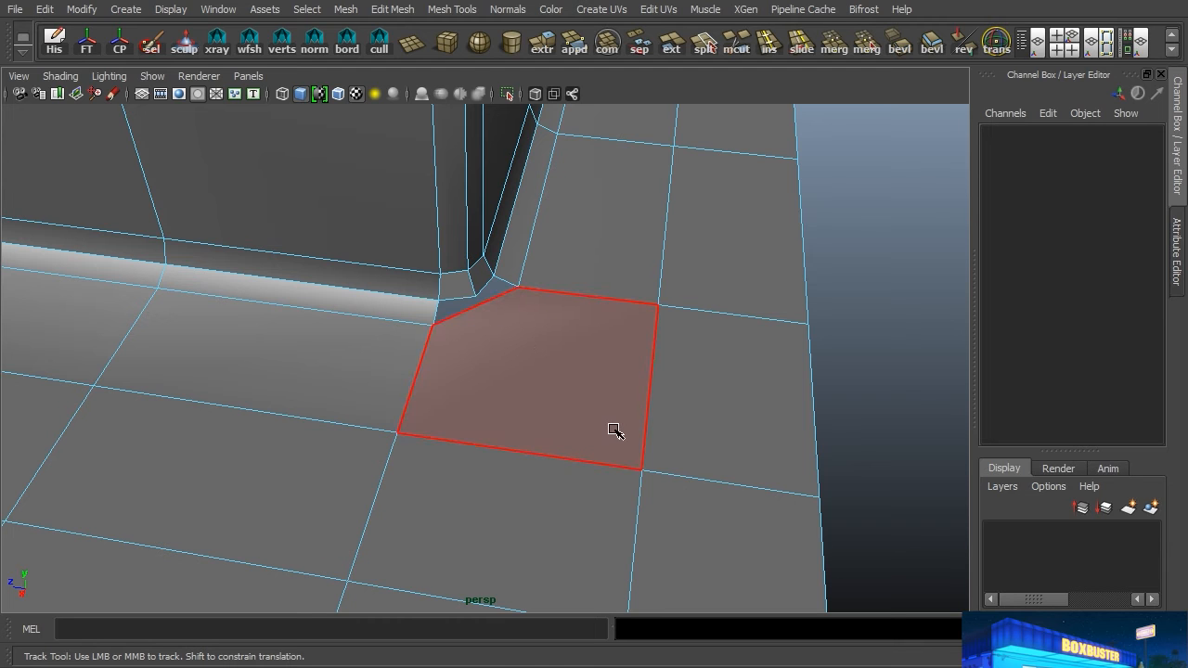
pyautogui.press('g')
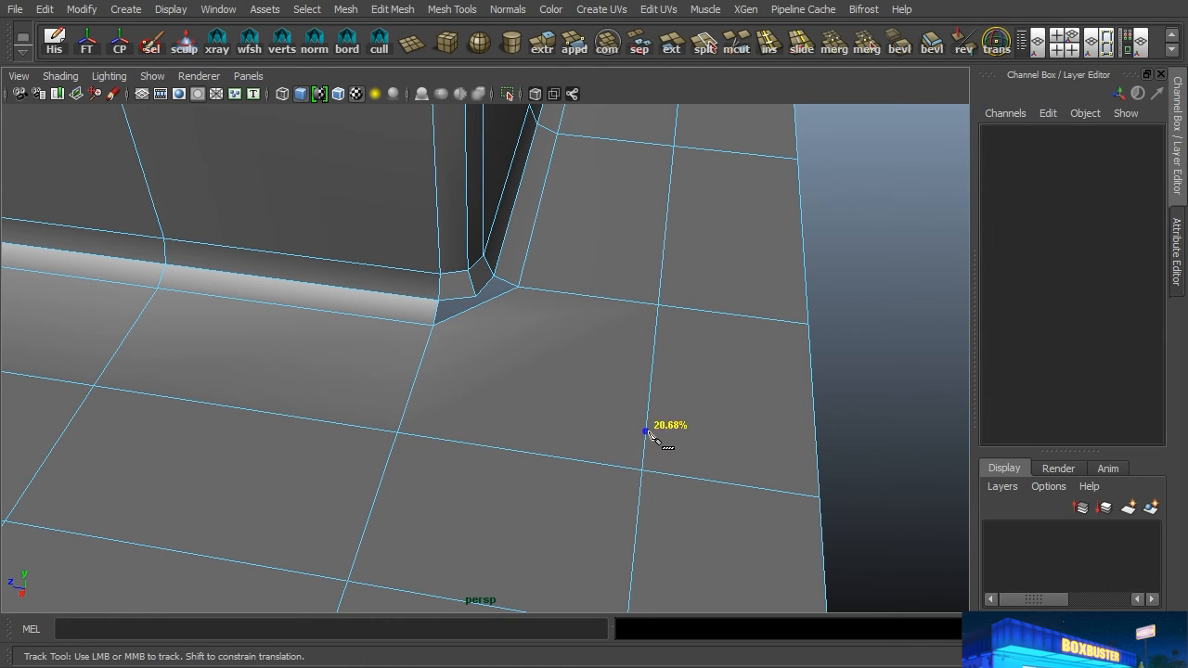
pyautogui.click(648, 489)
pyautogui.click(486, 330)
pyautogui.press('Return')
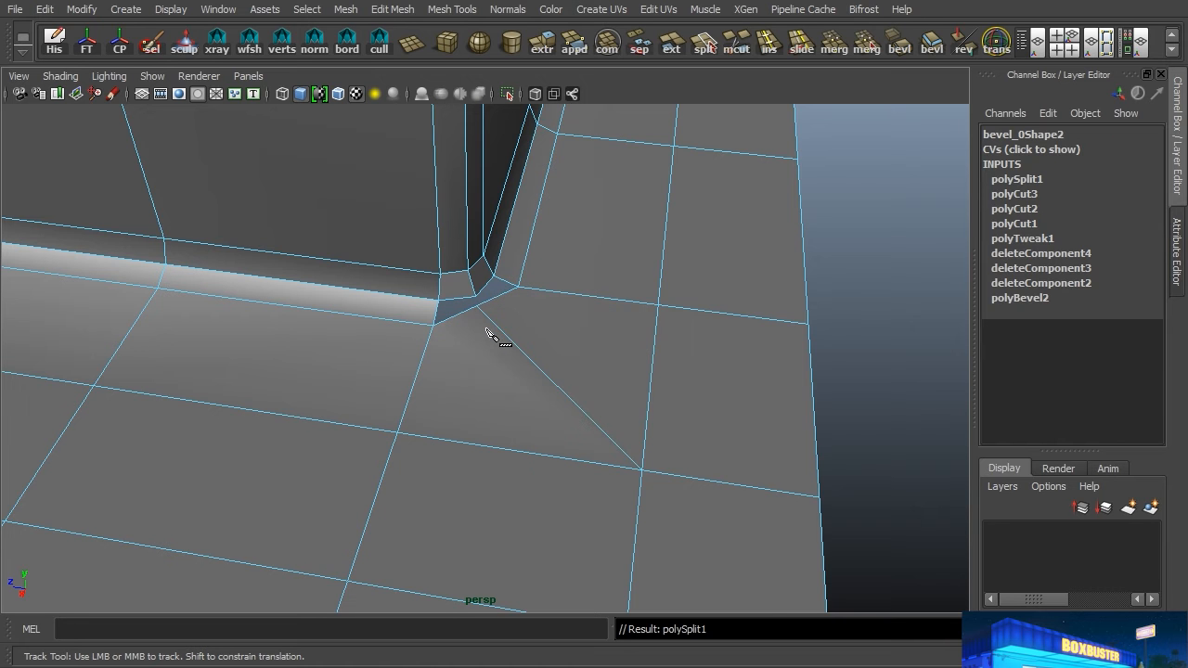
# Step: Hide the grid in the top view and move the diagonal cut's inner vertex outward to round the open corner
pyautogui.moveTo(486, 323); pyautogui.dragTo(631, 296, button='right')
pyautogui.moveTo(498, 307); pyautogui.dragTo(436, 288, button='right')
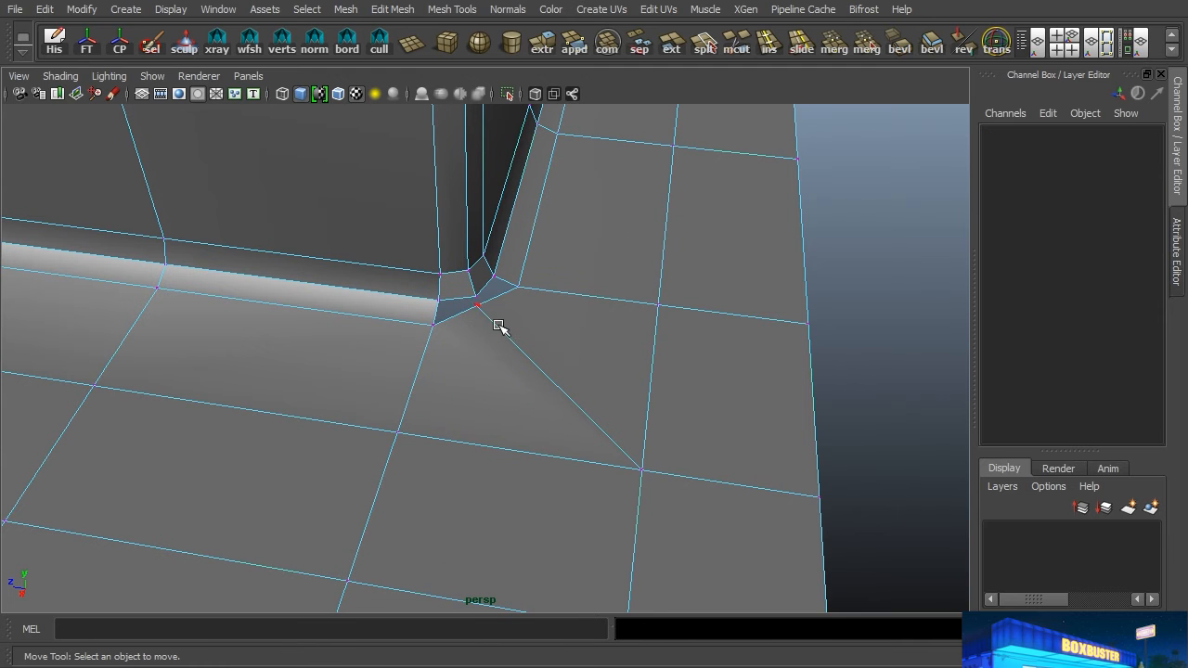
pyautogui.moveTo(469, 307); pyautogui.dragTo(459, 322)
pyautogui.press('space')
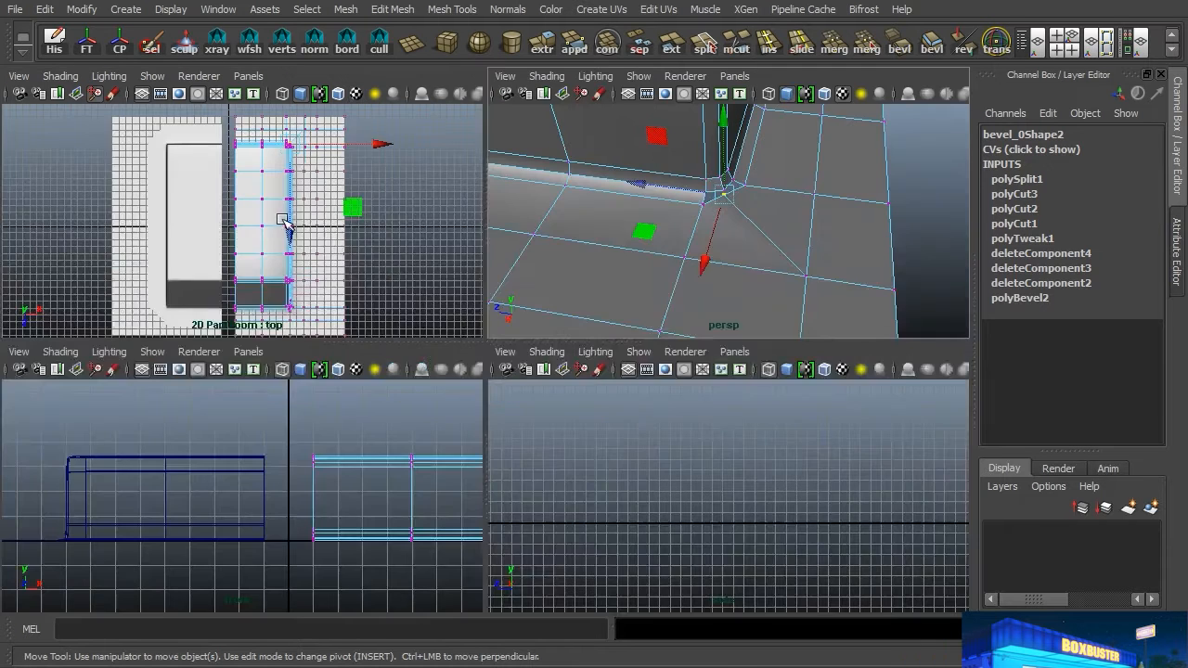
pyautogui.press('space')
pyautogui.scroll(5, 430, 254)
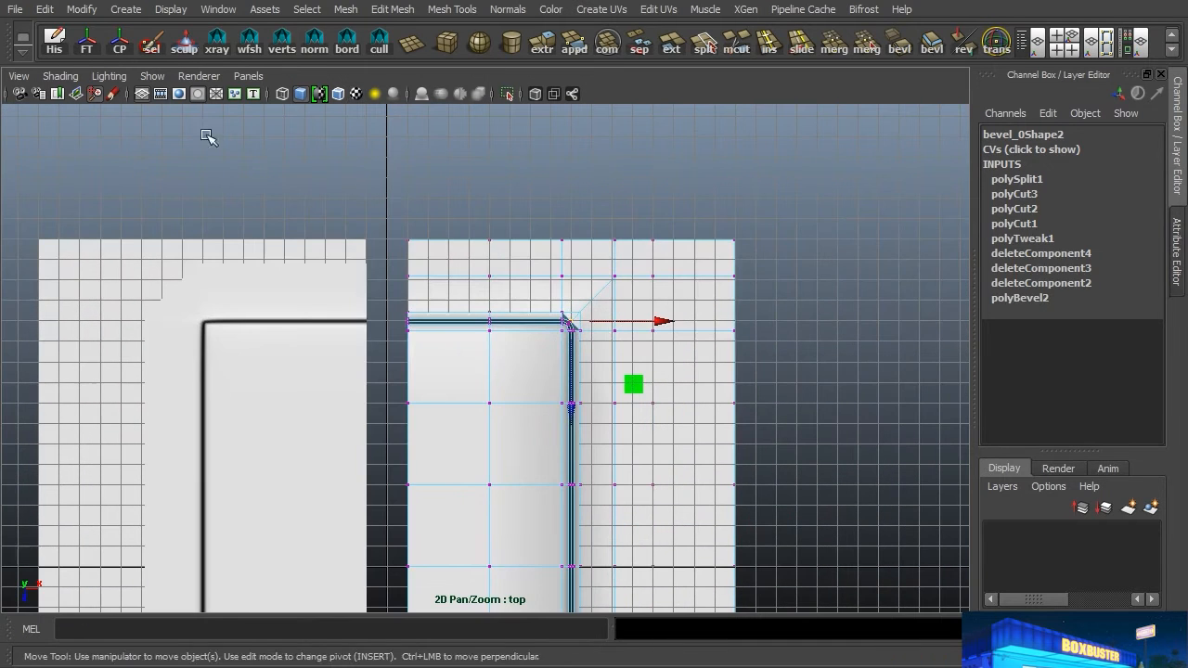
pyautogui.click(161, 94)
pyautogui.scroll(4, 495, 307)
pyautogui.keyDown('alt'); pyautogui.moveTo(702, 320); pyautogui.dragTo(555, 417, button='middle'); pyautogui.keyUp('alt')
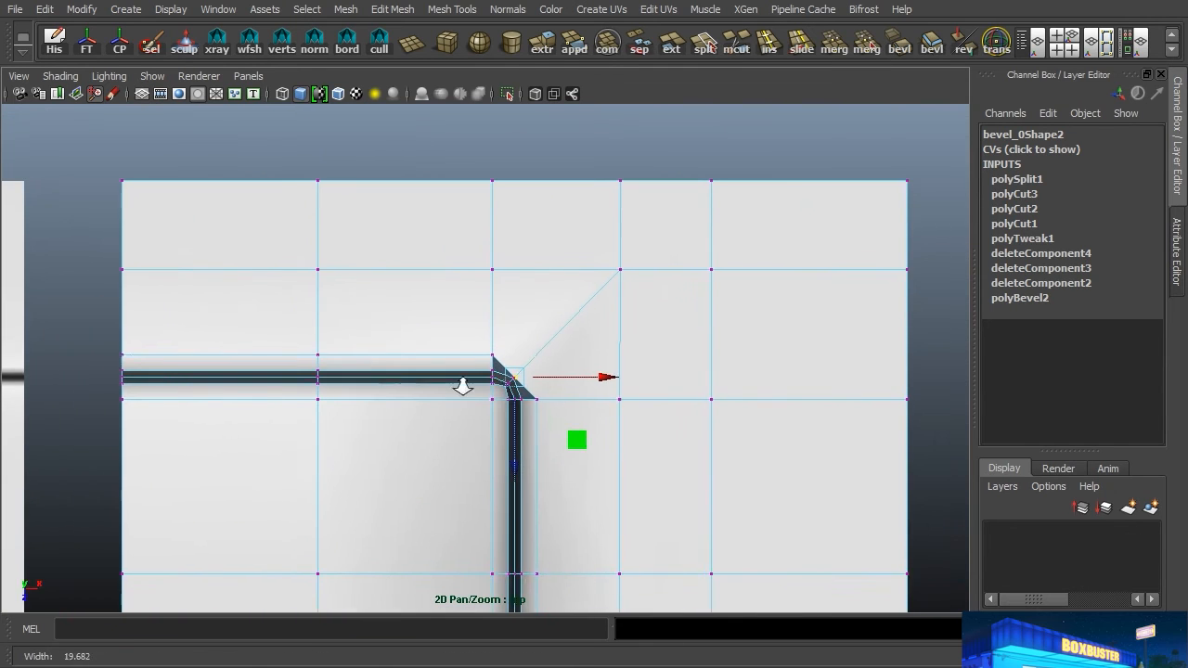
pyautogui.keyDown('alt'); pyautogui.moveTo(445, 390); pyautogui.dragTo(916, 398, button='right'); pyautogui.keyUp('alt')
pyautogui.keyDown('alt'); pyautogui.moveTo(660, 398); pyautogui.dragTo(628, 392, button='middle'); pyautogui.keyUp('alt')
pyautogui.scroll(1, 626, 392)
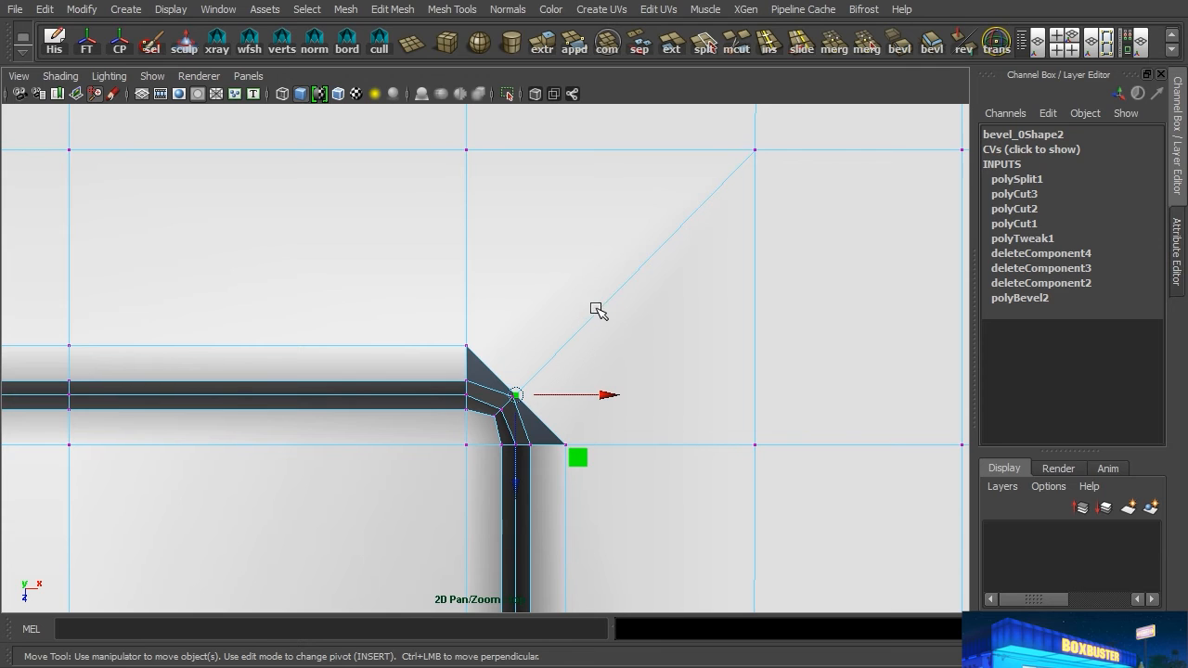
pyautogui.moveTo(623, 286); pyautogui.dragTo(545, 386, button='middle')
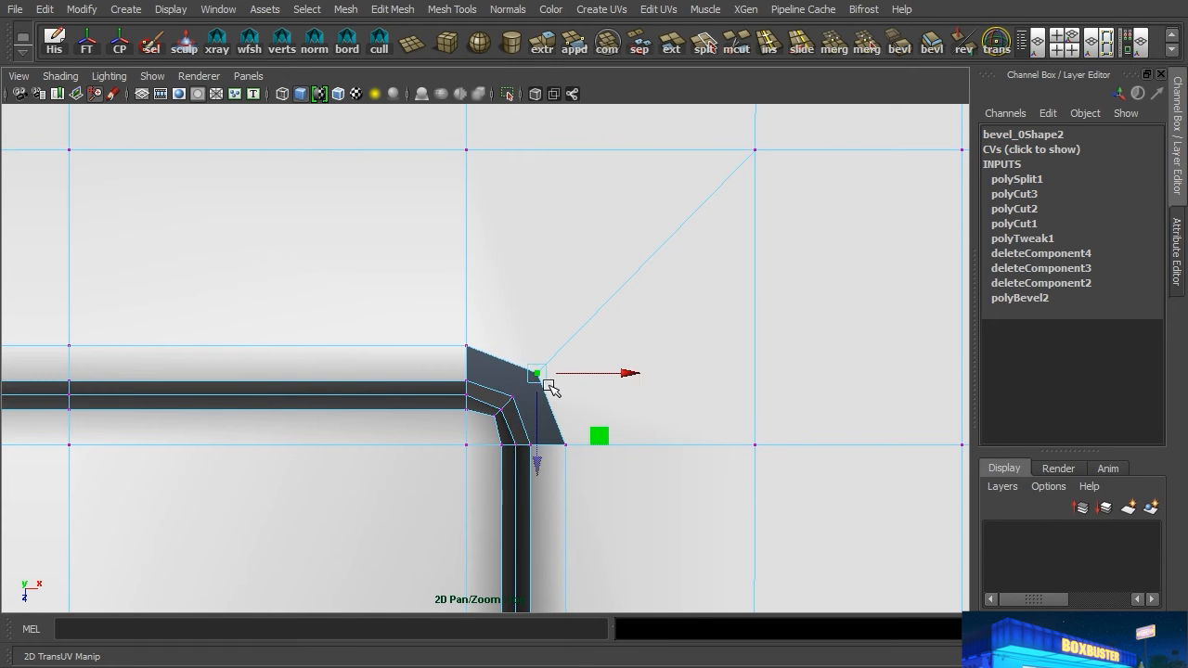
# Step: Fill the open bottom corner with two quads using Append to Polygon, one on each side of the diagonal cut
pyautogui.press('space')
pyautogui.press('space')
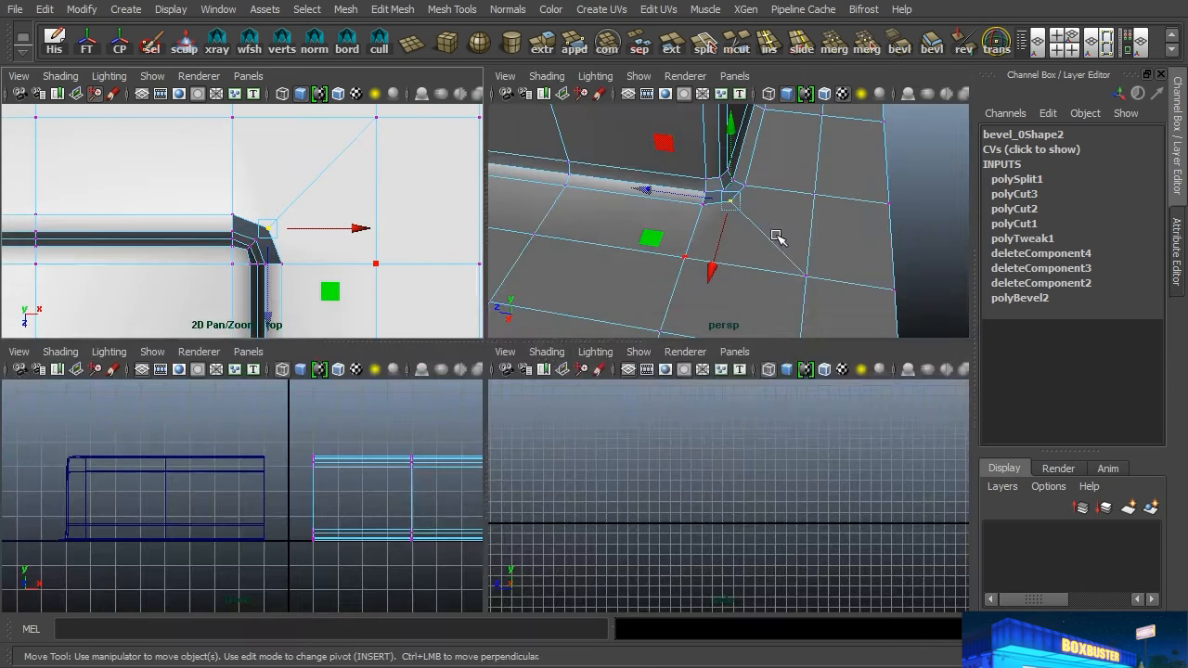
pyautogui.keyDown('alt'); pyautogui.moveTo(585, 198); pyautogui.dragTo(634, 274, button='right'); pyautogui.keyUp('alt')
pyautogui.keyDown('alt'); pyautogui.moveTo(633, 276); pyautogui.dragTo(665, 327, button='middle'); pyautogui.keyUp('alt')
pyautogui.press('space')
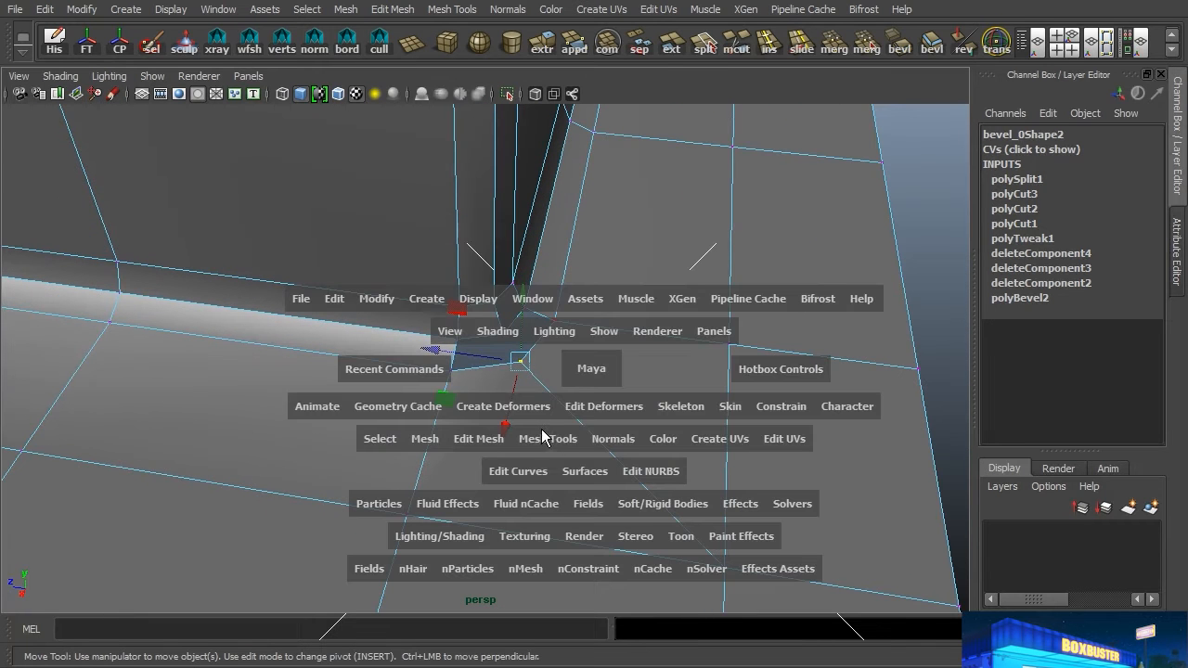
pyautogui.moveTo(542, 444); pyautogui.dragTo(575, 107)
pyautogui.keyDown('alt'); pyautogui.moveTo(594, 270); pyautogui.dragTo(605, 324, button='right'); pyautogui.keyUp('alt')
pyautogui.click(484, 331)
pyautogui.click(495, 368)
pyautogui.press('Return')
pyautogui.click(526, 314)
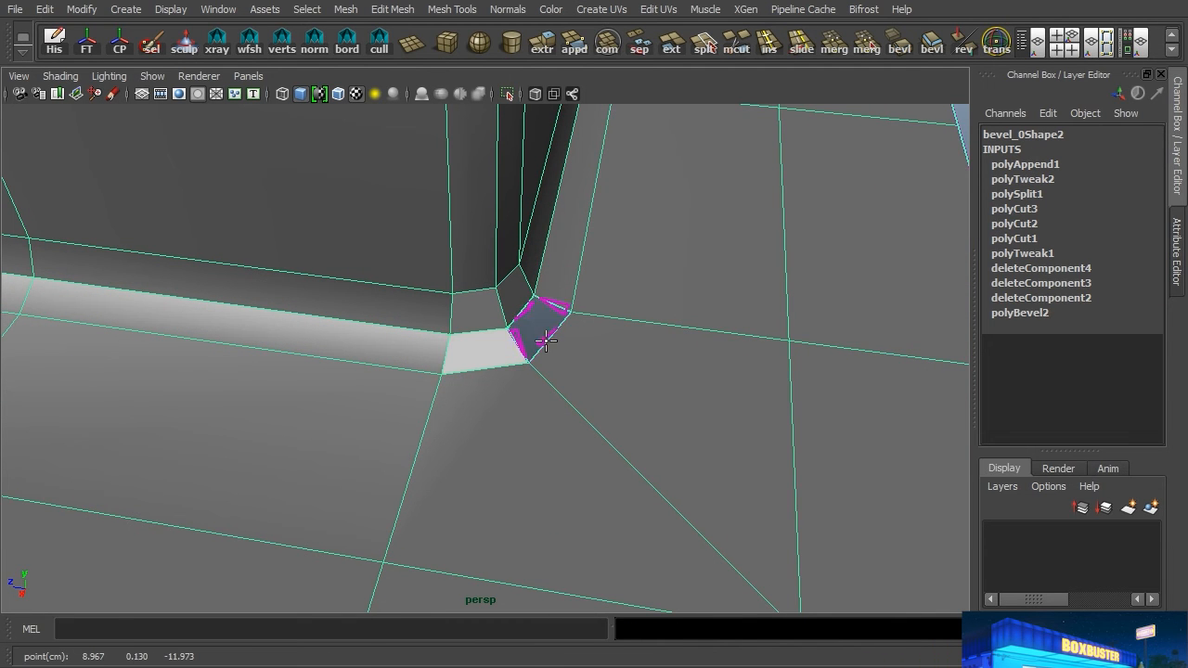
pyautogui.click(550, 341)
pyautogui.press('Return')
# Step: Turn on smooth preview for the second mesh and deselect it
pyautogui.keyDown('alt'); pyautogui.moveTo(551, 342); pyautogui.dragTo(528, 371); pyautogui.keyUp('alt')
pyautogui.moveTo(453, 274); pyautogui.dragTo(651, 630, button='right')
pyautogui.press('3')
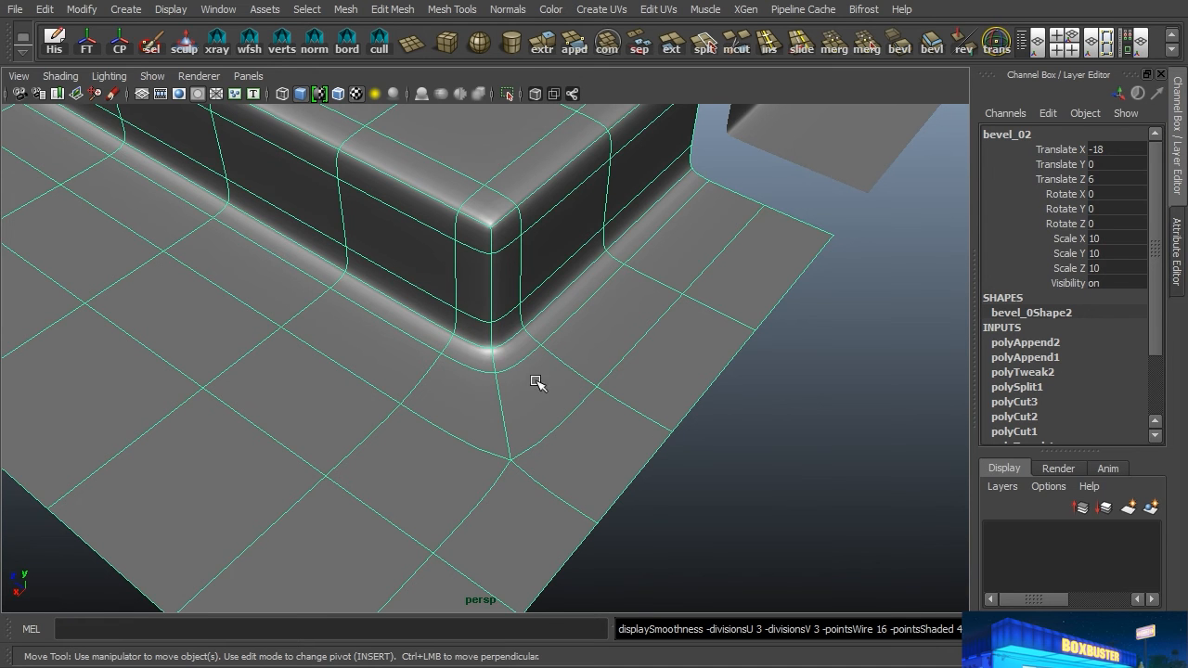
pyautogui.click(761, 464)
# Step: Examine the shading of the smoothed bottom corner and the bevelled edges around it from several angles
pyautogui.keyDown('alt'); pyautogui.moveTo(710, 469); pyautogui.dragTo(608, 457); pyautogui.keyUp('alt')
pyautogui.keyDown('alt'); pyautogui.moveTo(817, 424); pyautogui.dragTo(613, 432, button='right'); pyautogui.keyUp('alt')
pyautogui.keyDown('alt'); pyautogui.moveTo(798, 410); pyautogui.dragTo(357, 440, button='middle'); pyautogui.keyUp('alt')
pyautogui.keyDown('alt'); pyautogui.moveTo(478, 444); pyautogui.dragTo(397, 455); pyautogui.keyUp('alt')
pyautogui.keyDown('alt'); pyautogui.moveTo(348, 446); pyautogui.dragTo(690, 437, button='right'); pyautogui.keyUp('alt')
pyautogui.moveTo(690, 437)
pyautogui.keyDown('alt'); pyautogui.mouseDown()
pyautogui.moveTo(701, 459)
pyautogui.moveTo(703, 417)
pyautogui.moveTo(655, 432)
pyautogui.moveTo(673, 402)
pyautogui.mouseUp(); pyautogui.keyUp('alt')
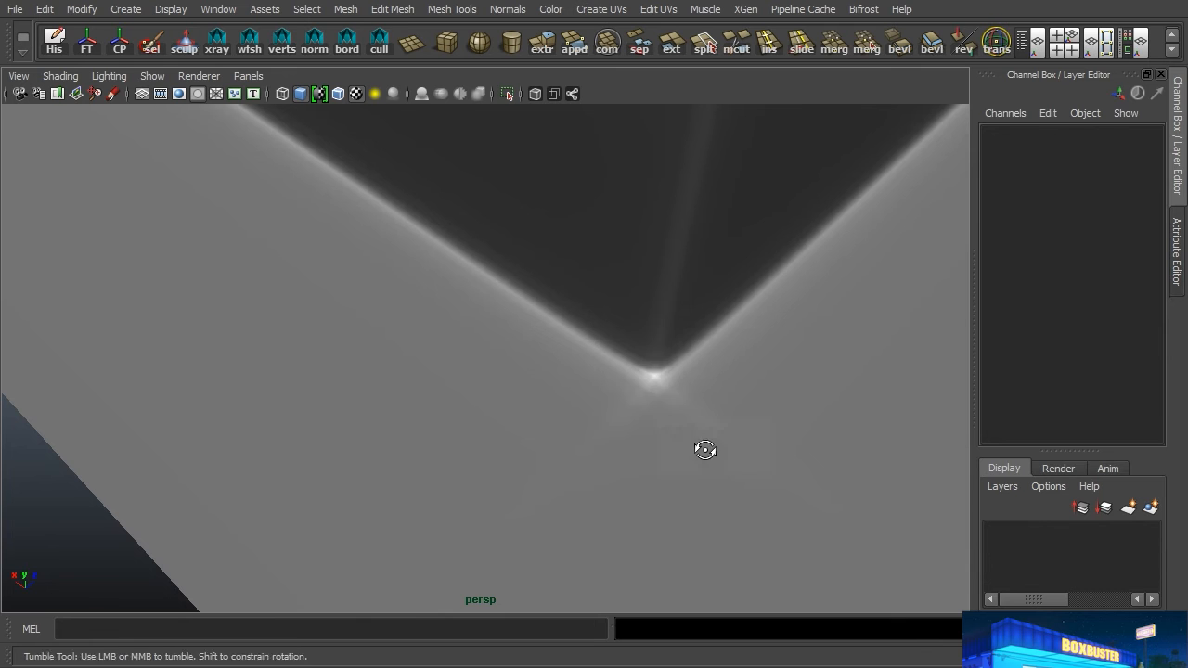
pyautogui.keyDown('alt'); pyautogui.moveTo(599, 450); pyautogui.dragTo(685, 420); pyautogui.keyUp('alt')
pyautogui.keyDown('alt'); pyautogui.moveTo(787, 470); pyautogui.dragTo(720, 470); pyautogui.keyUp('alt')
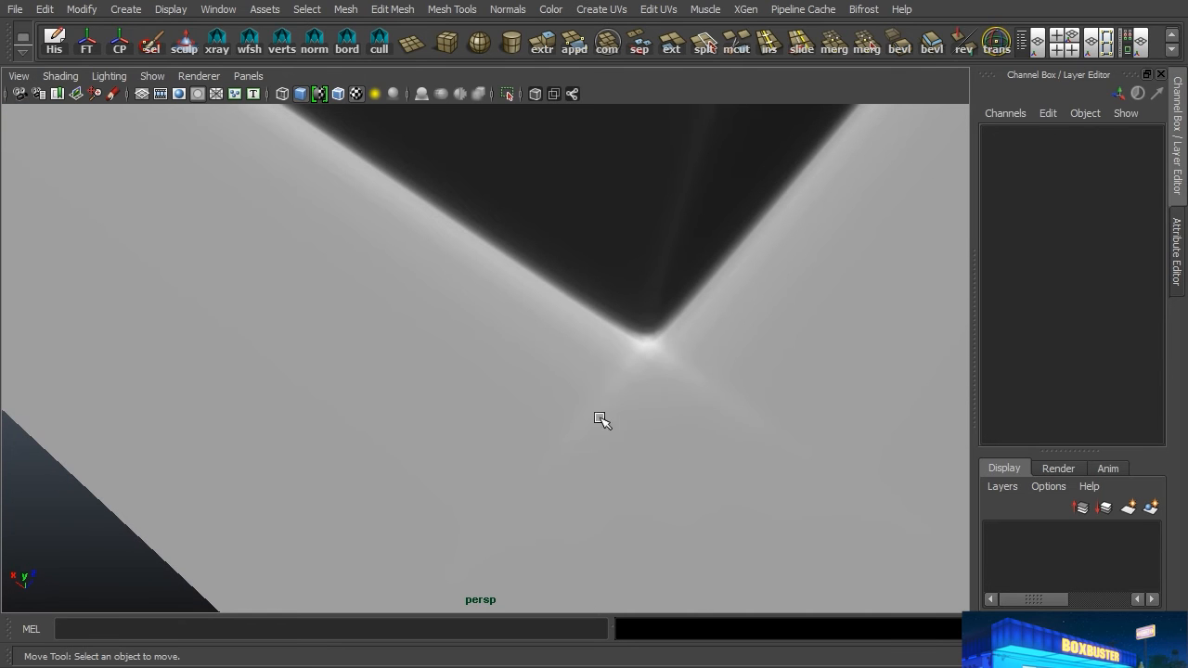
pyautogui.keyDown('alt'); pyautogui.moveTo(710, 438); pyautogui.dragTo(288, 427, button='right'); pyautogui.keyUp('alt')
pyautogui.keyDown('alt'); pyautogui.moveTo(204, 321); pyautogui.dragTo(628, 564, button='middle'); pyautogui.keyUp('alt')
pyautogui.keyDown('alt'); pyautogui.moveTo(380, 339); pyautogui.dragTo(666, 620, button='middle'); pyautogui.keyUp('alt')
pyautogui.keyDown('alt'); pyautogui.moveTo(570, 511); pyautogui.dragTo(621, 361); pyautogui.keyUp('alt')
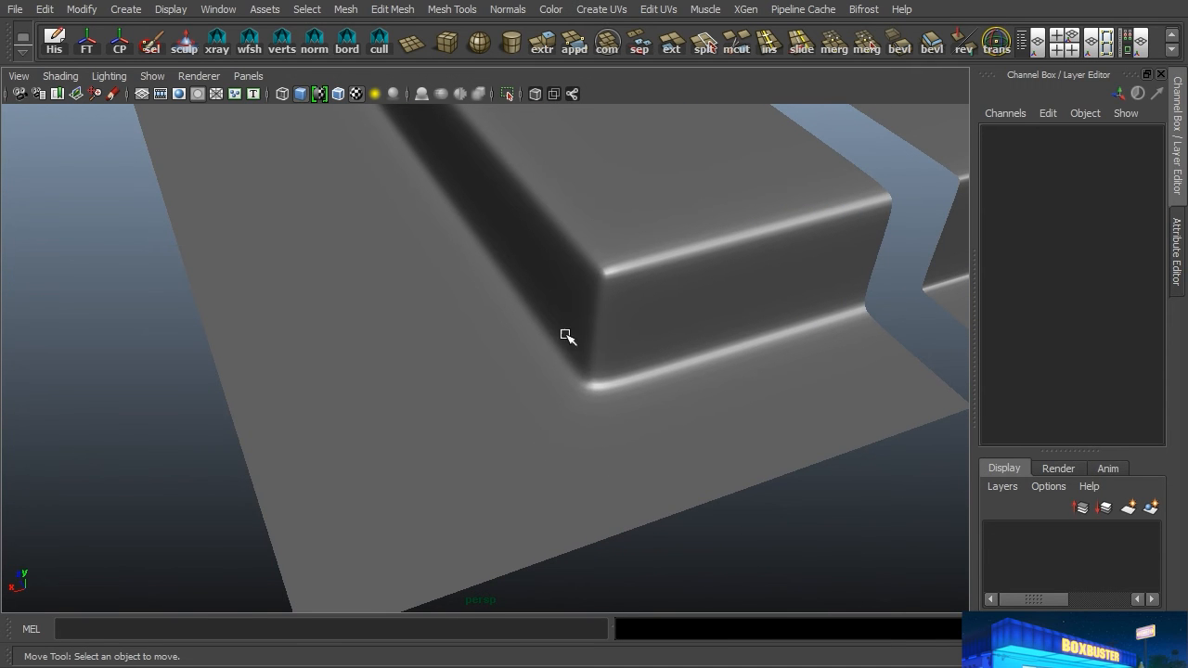
# Step: Turn off smooth preview for the second mesh and delete the two faces filling the bottom corner at the block's sloped end
pyautogui.click(557, 447)
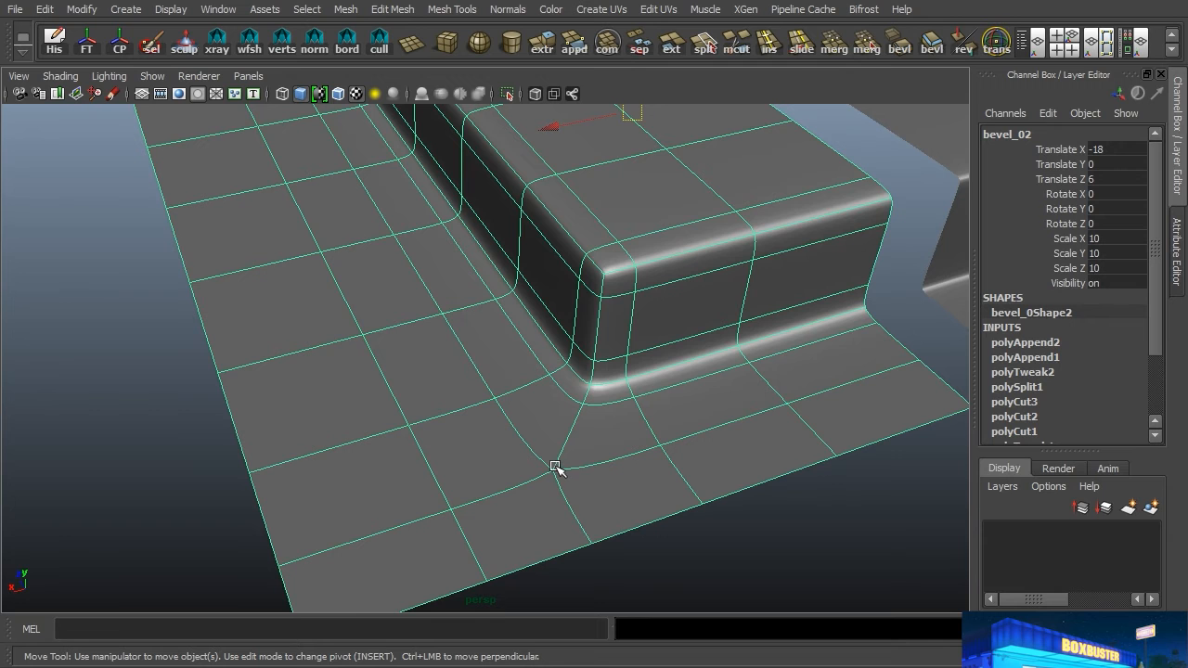
pyautogui.press('1')
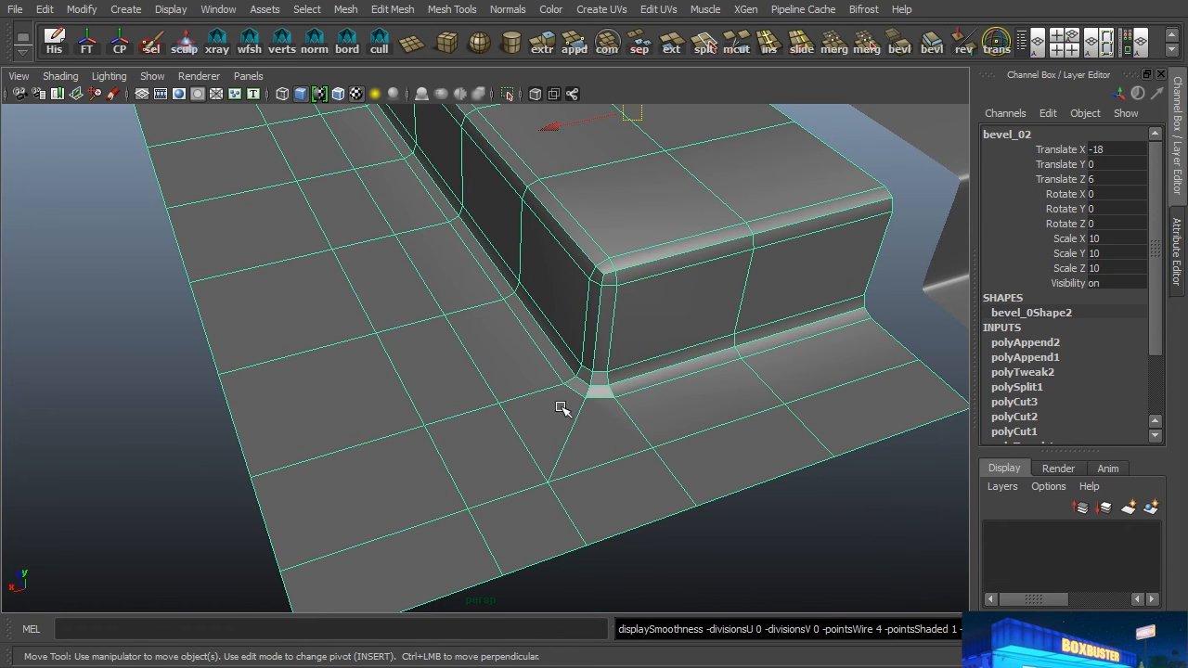
pyautogui.keyDown('alt'); pyautogui.moveTo(605, 345); pyautogui.dragTo(353, 380); pyautogui.keyUp('alt')
pyautogui.keyDown('alt'); pyautogui.moveTo(353, 380); pyautogui.dragTo(764, 280, button='middle'); pyautogui.keyUp('alt')
pyautogui.keyDown('alt'); pyautogui.moveTo(764, 279); pyautogui.dragTo(552, 395); pyautogui.keyUp('alt')
pyautogui.keyDown('alt'); pyautogui.moveTo(551, 395); pyautogui.dragTo(661, 396, button='right'); pyautogui.keyUp('alt')
pyautogui.keyDown('alt'); pyautogui.moveTo(660, 396); pyautogui.dragTo(451, 393, button='middle'); pyautogui.keyUp('alt')
pyautogui.keyDown('alt'); pyautogui.moveTo(451, 393); pyautogui.dragTo(506, 314, button='right'); pyautogui.keyUp('alt')
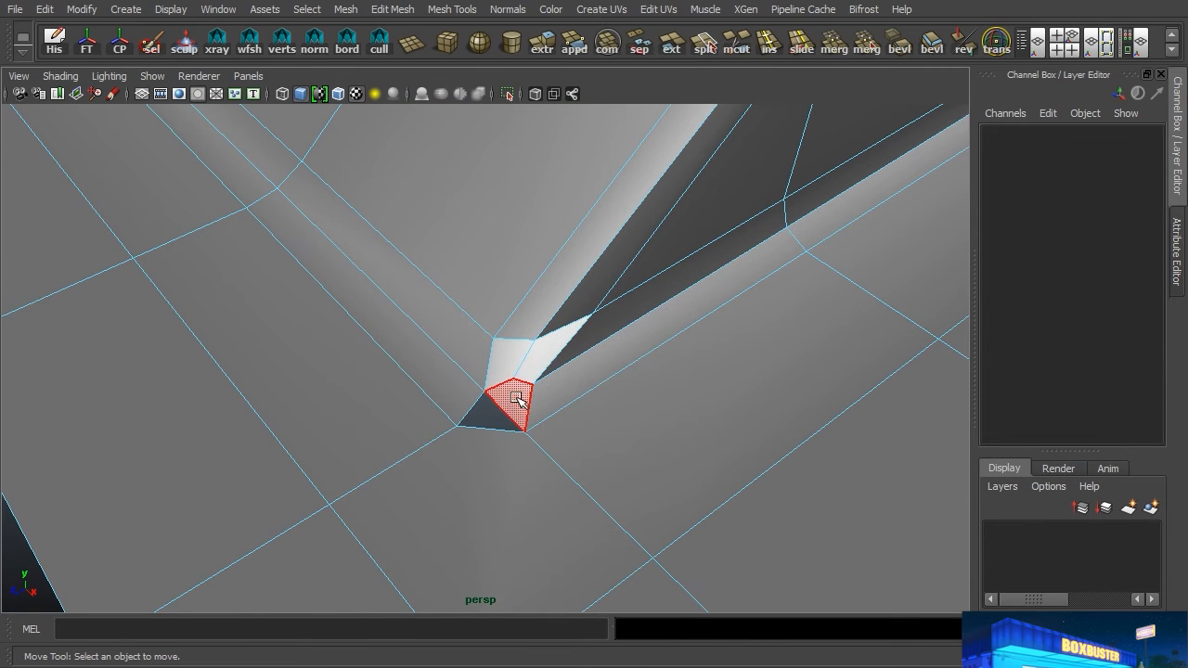
pyautogui.moveTo(545, 369); pyautogui.dragTo(493, 401, button='right')
# Step: Move the line of vertices on one side of the open corner along X to line up with the bevel vertices above
pyautogui.moveTo(434, 448); pyautogui.dragTo(434, 450)
pyautogui.keyDown('alt'); pyautogui.moveTo(450, 478); pyautogui.dragTo(519, 420, button='middle'); pyautogui.keyUp('alt')
pyautogui.keyDown('shift'); pyautogui.moveTo(423, 419); pyautogui.dragTo(353, 506); pyautogui.keyUp('shift')
pyautogui.keyDown('shift'); pyautogui.moveTo(199, 557); pyautogui.dragTo(153, 596); pyautogui.keyUp('shift')
pyautogui.moveTo(432, 507); pyautogui.dragTo(419, 489)
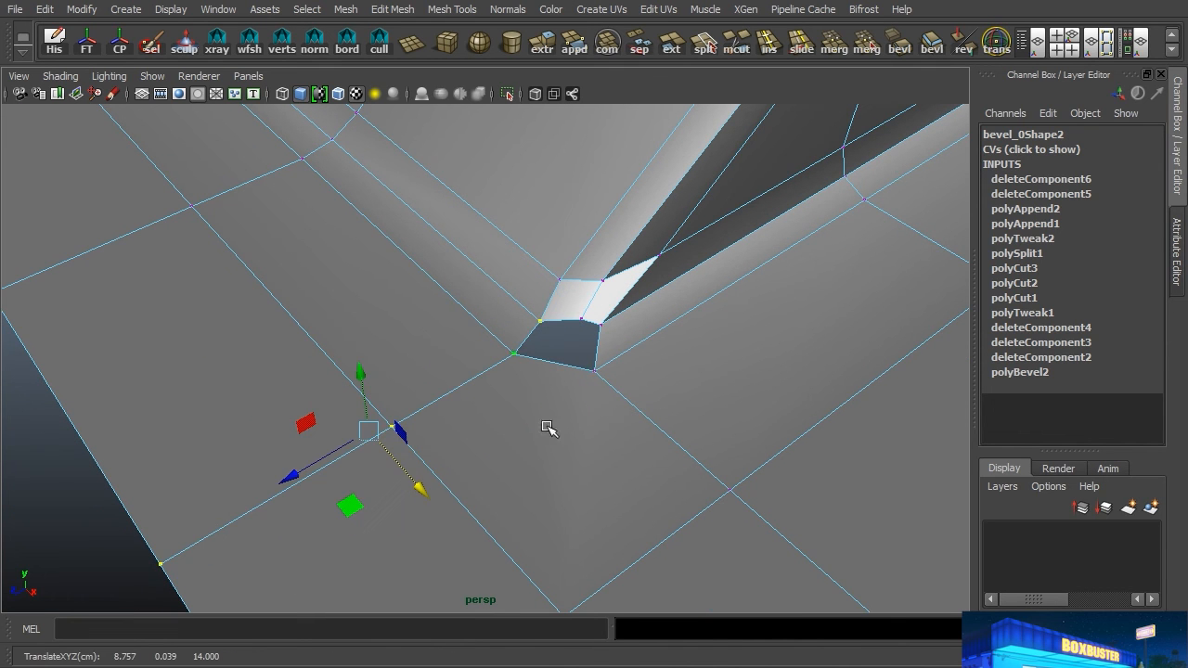
pyautogui.moveTo(563, 285); pyautogui.dragTo(560, 274, button='middle')
pyautogui.keyDown('alt'); pyautogui.moveTo(644, 374); pyautogui.dragTo(588, 365, button='middle'); pyautogui.keyUp('alt')
pyautogui.click(561, 358)
pyautogui.keyDown('shift'); pyautogui.click(557, 393); pyautogui.keyUp('shift')
# Step: Move the floor vertices on the other side of the open corner along Z in line with the side bevel's end
pyautogui.keyDown('alt'); pyautogui.moveTo(702, 419); pyautogui.dragTo(395, 448, button='right'); pyautogui.keyUp('alt')
pyautogui.keyDown('shift'); pyautogui.moveTo(540, 420); pyautogui.dragTo(539, 417); pyautogui.keyUp('shift')
pyautogui.keyDown('alt'); pyautogui.moveTo(708, 543); pyautogui.dragTo(684, 439, button='middle'); pyautogui.keyUp('alt')
pyautogui.keyDown('shift'); pyautogui.moveTo(692, 523); pyautogui.dragTo(640, 560); pyautogui.keyUp('shift')
pyautogui.moveTo(485, 414); pyautogui.dragTo(526, 406)
pyautogui.keyDown('alt'); pyautogui.moveTo(438, 331); pyautogui.dragTo(838, 324, button='right'); pyautogui.keyUp('alt')
pyautogui.keyDown('alt'); pyautogui.moveTo(568, 150); pyautogui.dragTo(517, 467, button='middle'); pyautogui.keyUp('alt')
pyautogui.keyDown('alt'); pyautogui.moveTo(528, 465); pyautogui.dragTo(548, 456); pyautogui.keyUp('alt')
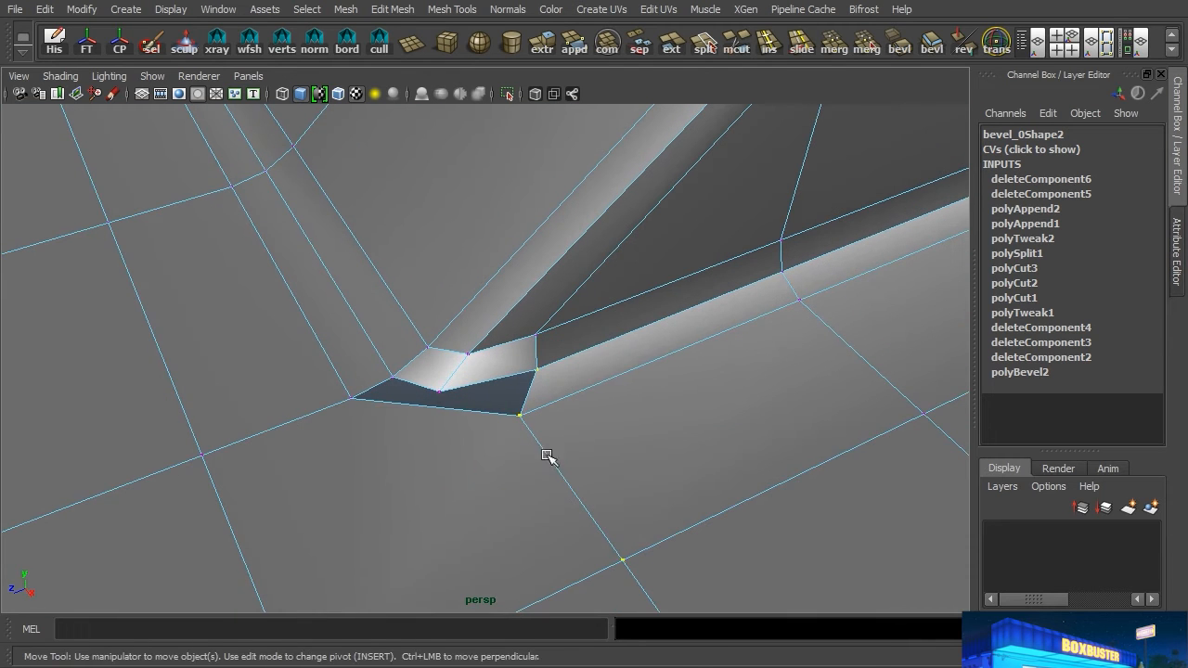
pyautogui.moveTo(550, 335); pyautogui.dragTo(532, 338, button='middle')
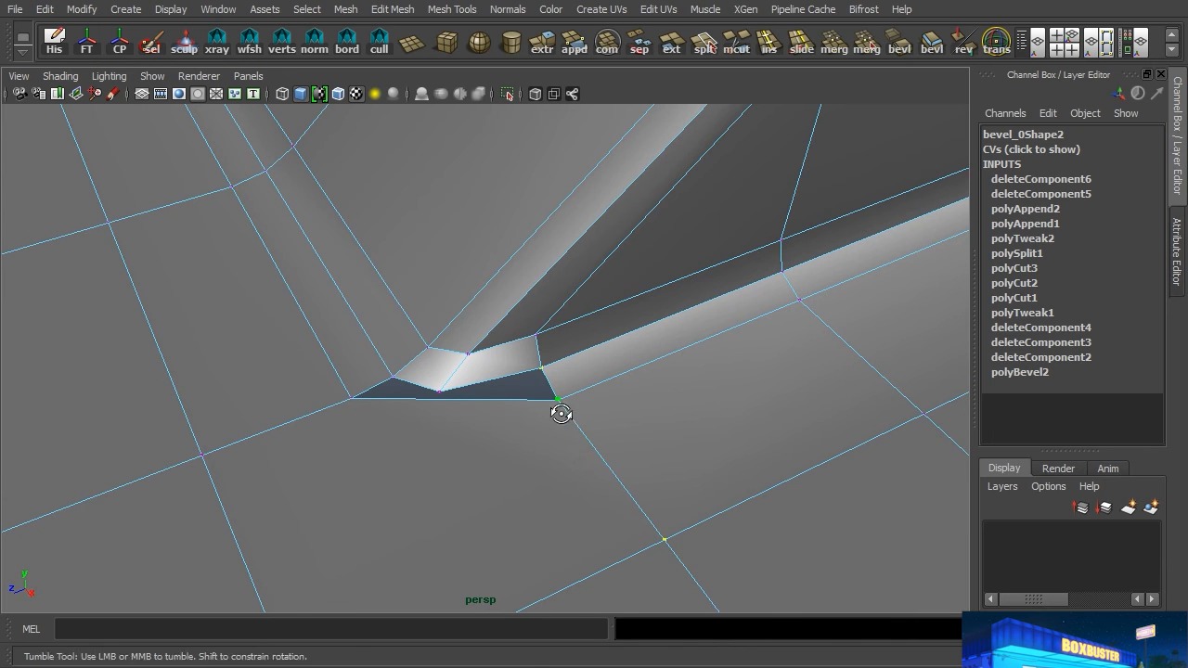
pyautogui.keyDown('alt'); pyautogui.moveTo(573, 418); pyautogui.dragTo(547, 374); pyautogui.keyUp('alt')
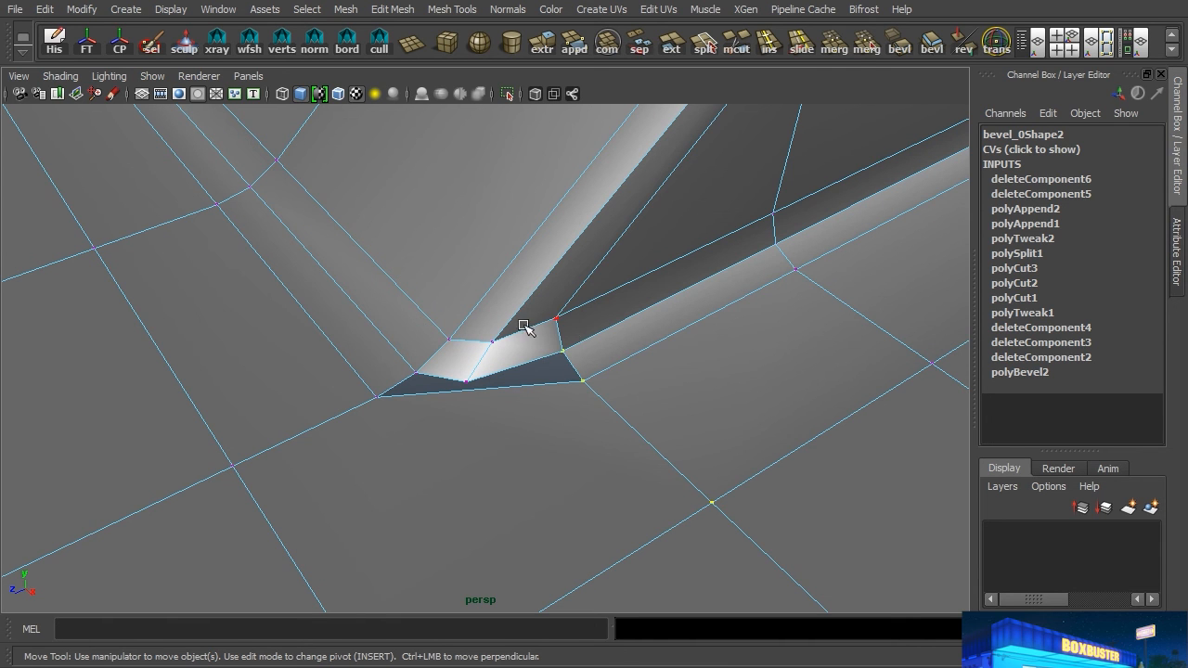
# Step: Split the floor polygon diagonally from the nearest grid vertex to the middle of the corner's open edge
pyautogui.keyDown('alt'); pyautogui.moveTo(571, 397); pyautogui.dragTo(788, 238); pyautogui.keyUp('alt')
pyautogui.click(706, 48)
pyautogui.keyDown('alt'); pyautogui.moveTo(708, 318); pyautogui.dragTo(491, 358, button='right'); pyautogui.keyUp('alt')
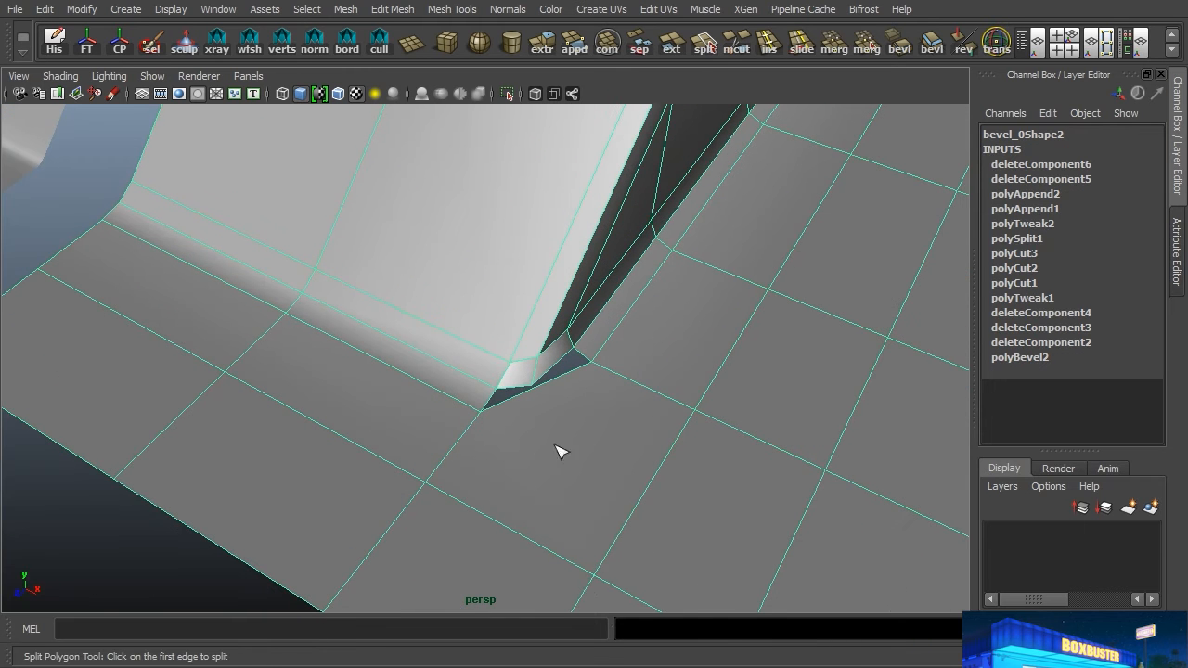
pyautogui.click(553, 389)
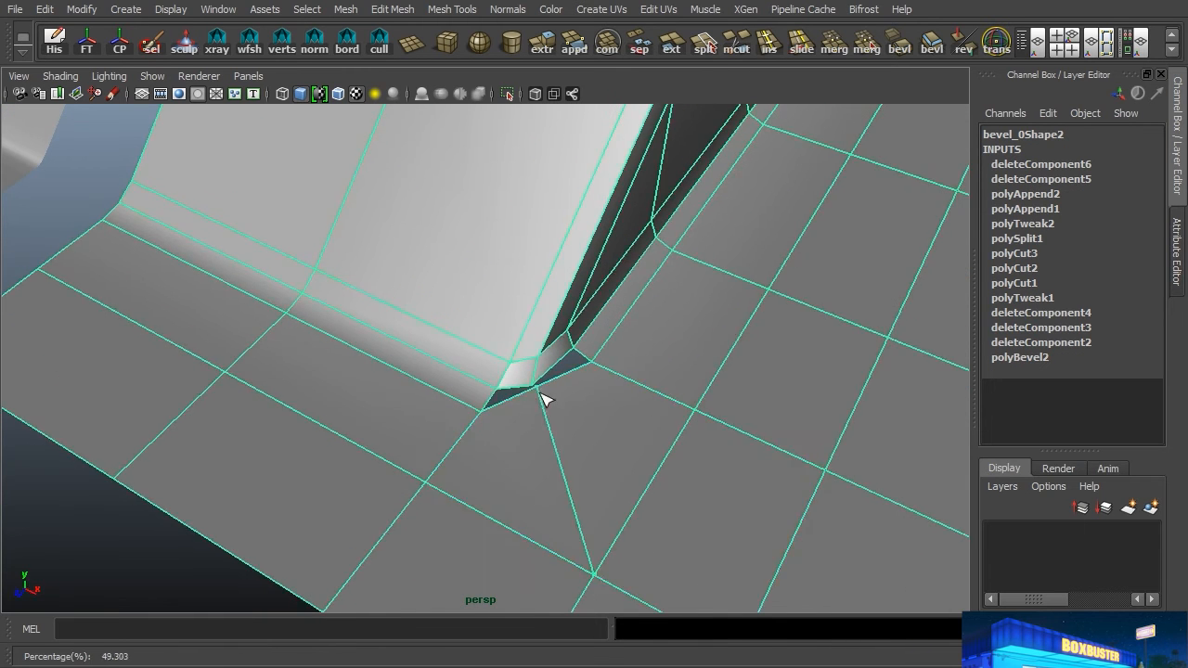
pyautogui.press('Return')
# Step: Move the new cut's inner vertex outward in the top view to round the open corner at the sloped end
pyautogui.keyDown('alt'); pyautogui.moveTo(689, 405); pyautogui.dragTo(618, 387); pyautogui.keyUp('alt')
pyautogui.moveTo(461, 270); pyautogui.dragTo(375, 267, button='right')
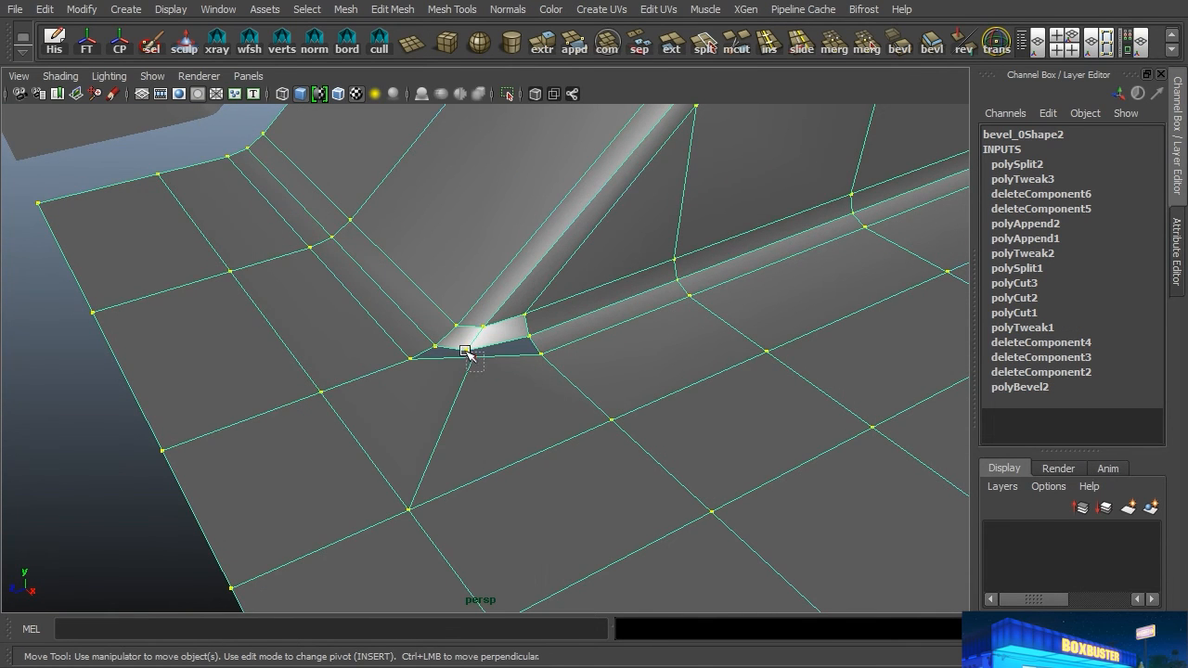
pyautogui.click(465, 351)
pyautogui.press('space')
pyautogui.press('space')
pyautogui.press('f')
pyautogui.scroll(-2, 650, 425)
pyautogui.moveTo(499, 374); pyautogui.dragTo(517, 421)
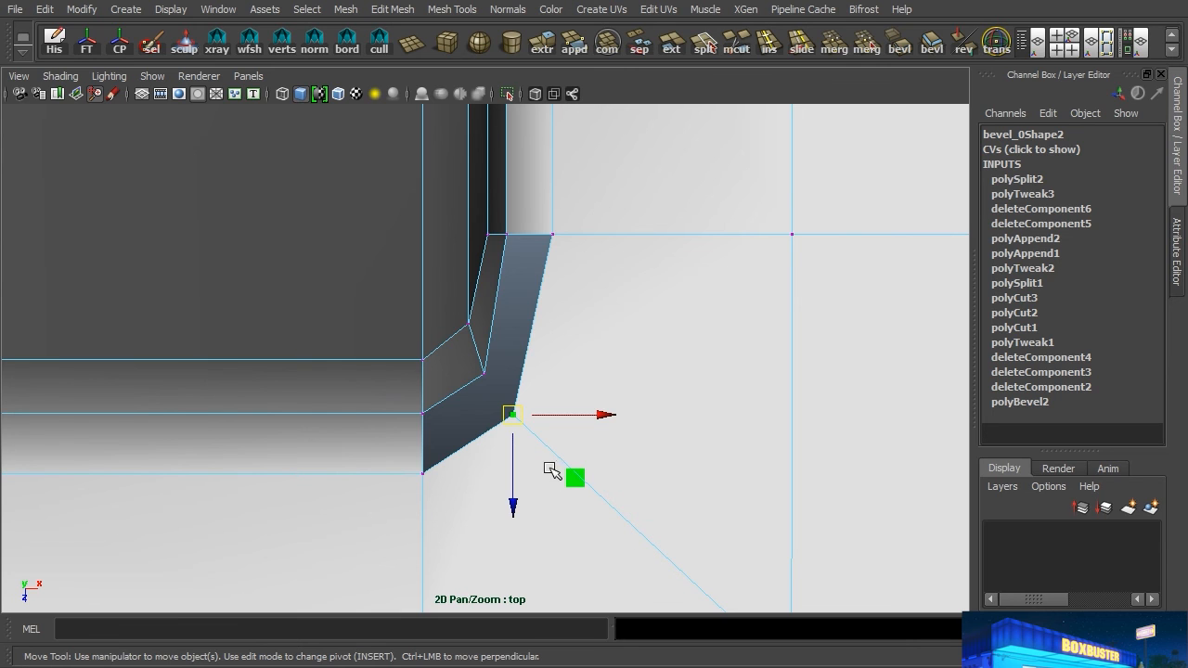
pyautogui.moveTo(490, 438); pyautogui.dragTo(536, 392, button='middle')
pyautogui.moveTo(525, 379); pyautogui.dragTo(537, 384)
pyautogui.press('space')
pyautogui.press('space')
pyautogui.keyDown('alt'); pyautogui.moveTo(486, 322); pyautogui.dragTo(484, 322); pyautogui.keyUp('alt')
pyautogui.keyDown('alt'); pyautogui.moveTo(443, 323); pyautogui.dragTo(599, 337, button='right'); pyautogui.keyUp('alt')
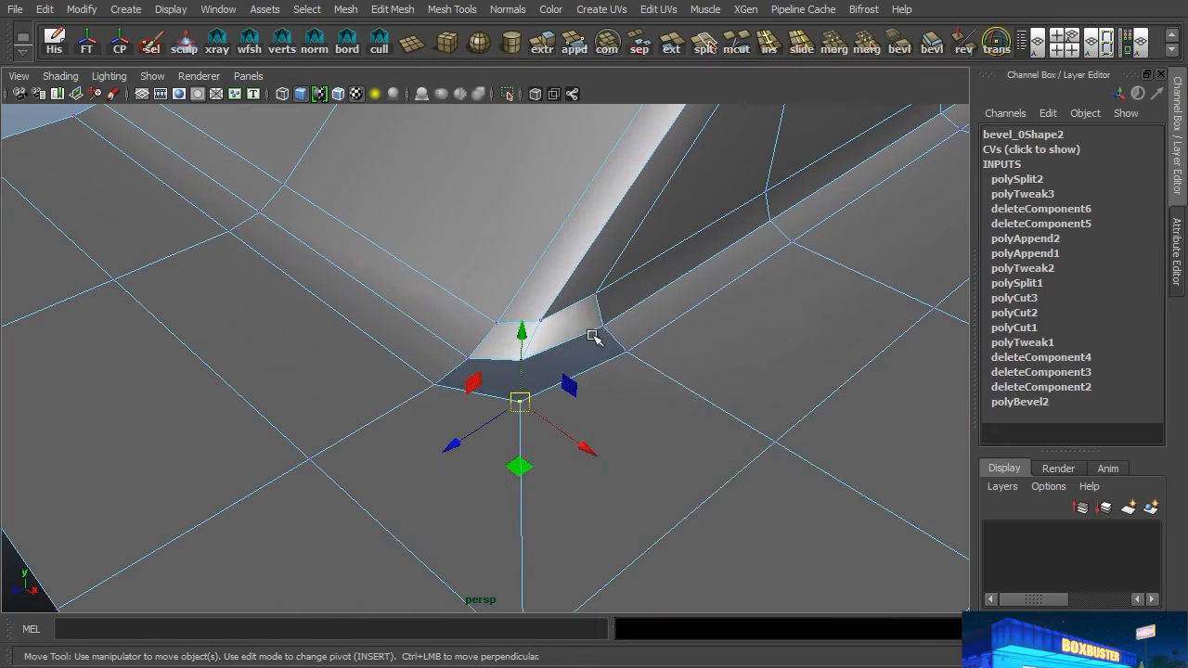
# Step: Fill the sloped end's open corner with two quads using Append to Polygon, one on each side of the new cut
pyautogui.press('space')
pyautogui.moveTo(554, 409); pyautogui.dragTo(585, 69)
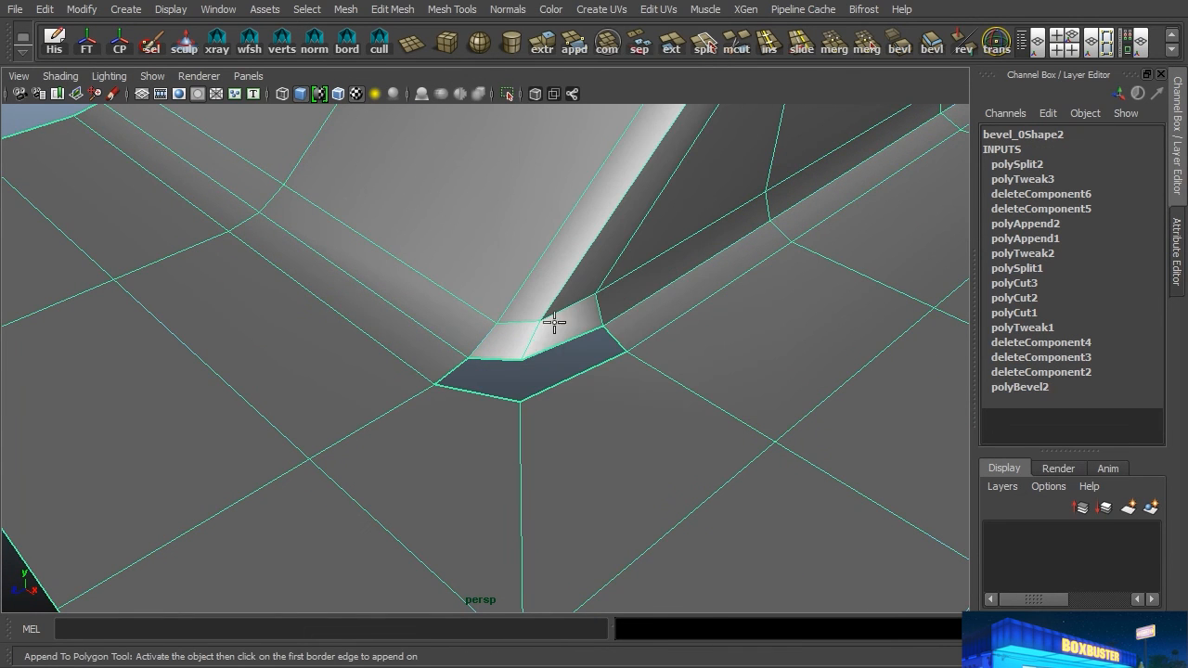
pyautogui.click(504, 349)
pyautogui.click(493, 387)
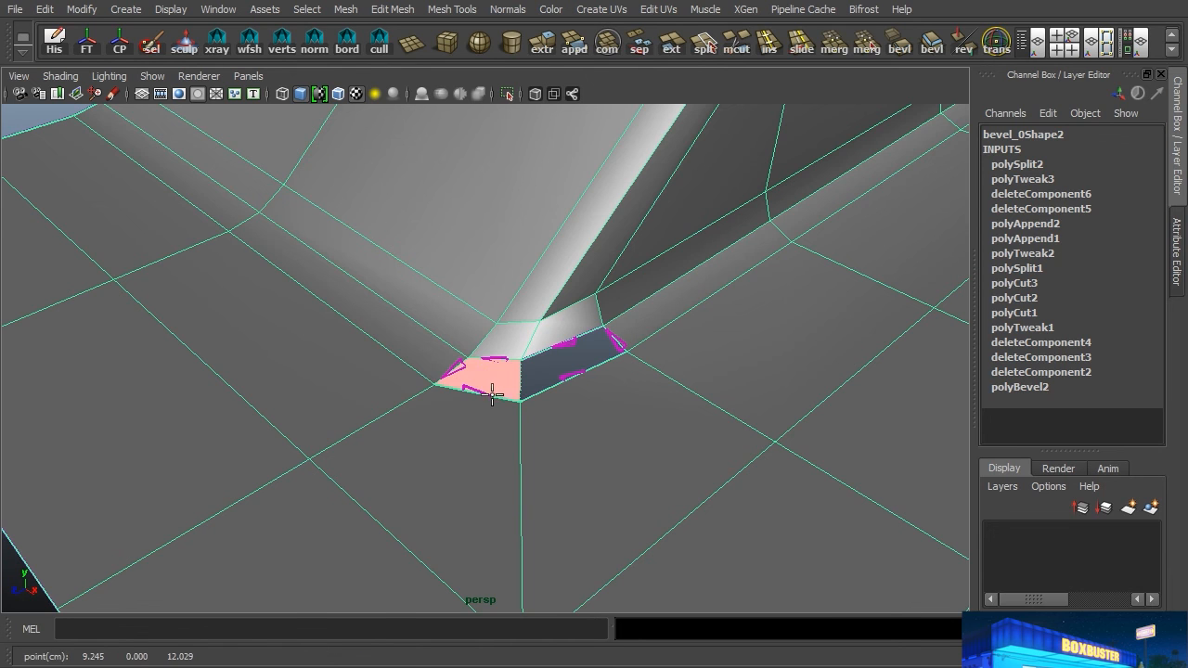
pyautogui.press('Return')
pyautogui.click(550, 381)
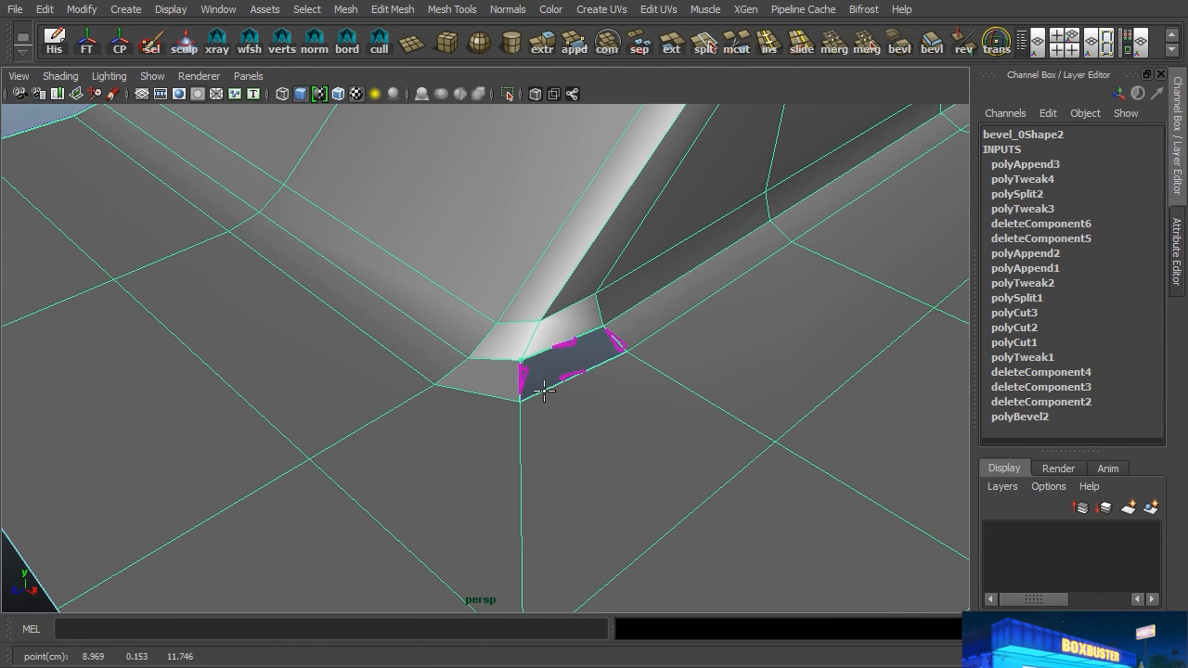
pyautogui.click(545, 389)
pyautogui.press('Return')
pyautogui.press('w')
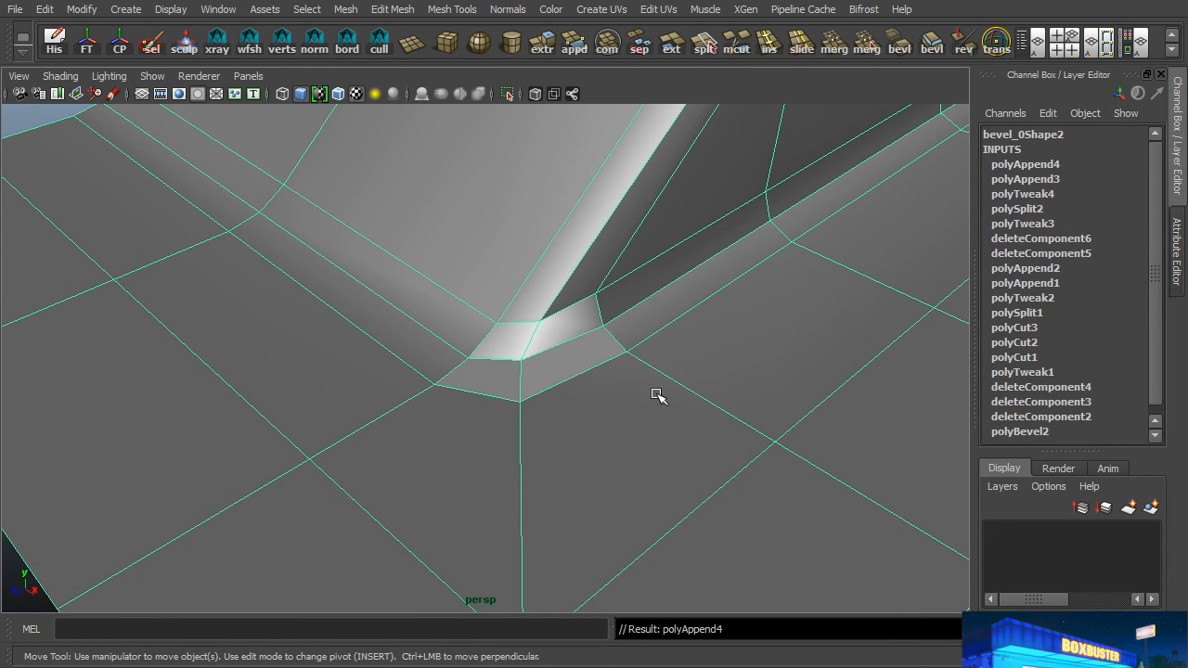
# Step: Turn on smooth preview, deselect the mesh and examine the shading of the sloped end's rebuilt corner
pyautogui.press('3')
pyautogui.keyDown('alt'); pyautogui.moveTo(782, 376); pyautogui.dragTo(439, 406, button='right'); pyautogui.keyUp('alt')
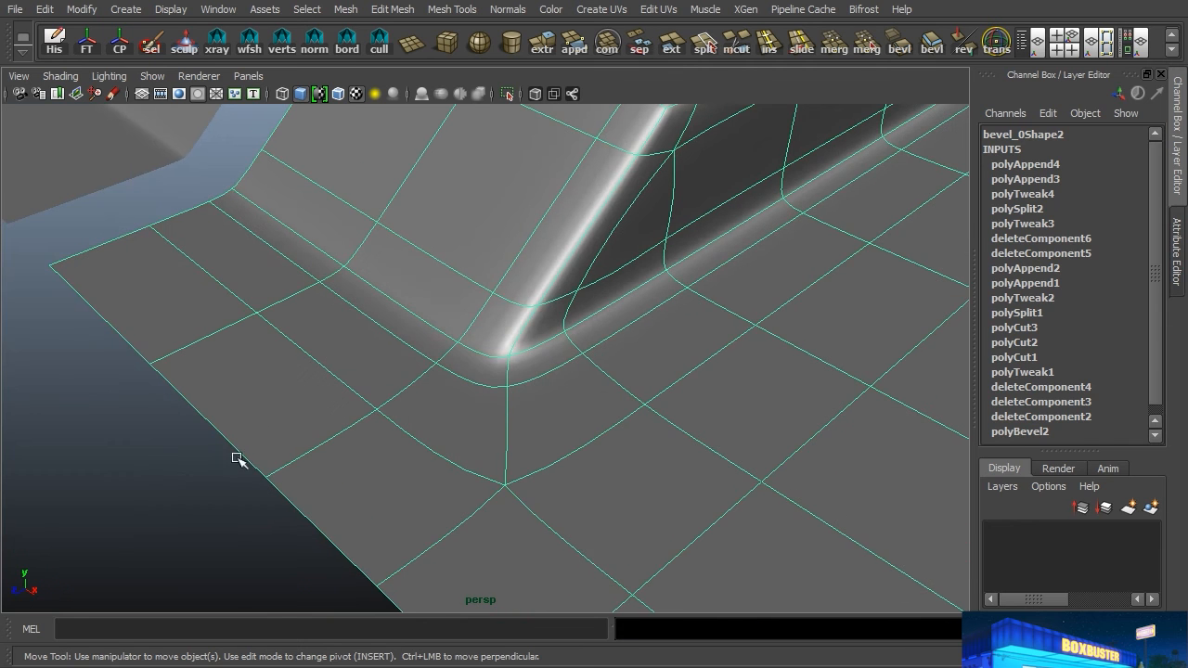
pyautogui.click(184, 481)
pyautogui.keyDown('alt'); pyautogui.moveTo(640, 445); pyautogui.dragTo(576, 352); pyautogui.keyUp('alt')
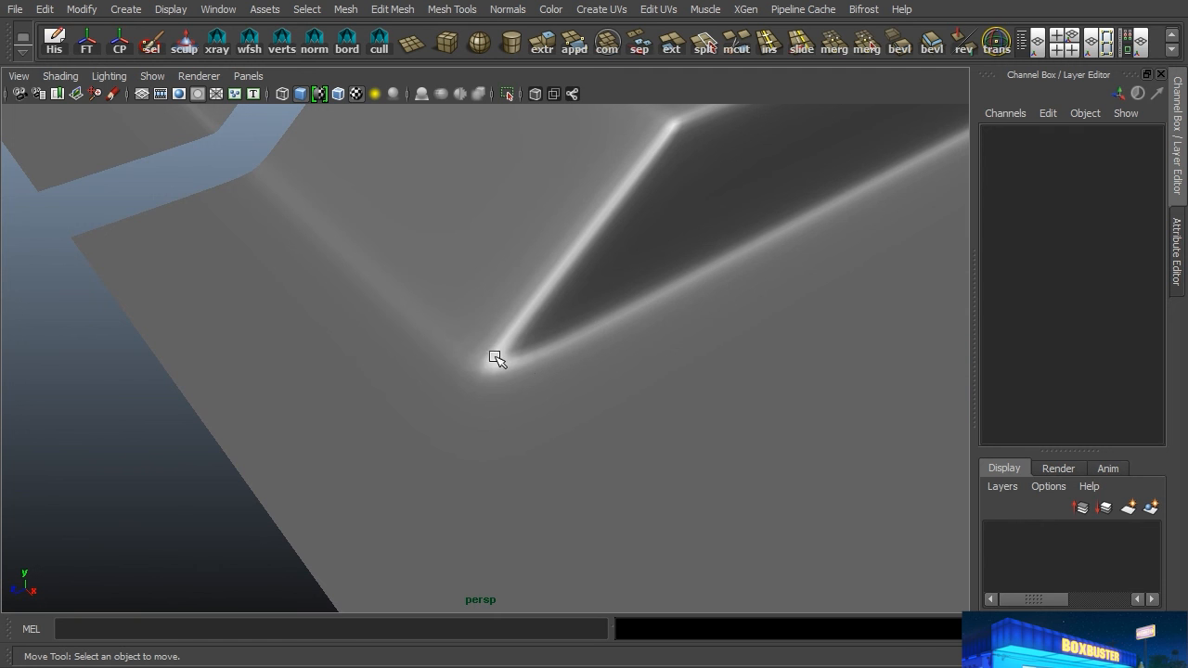
# Step: Turn off smooth preview and adjust the position of the diagonal cut's inner vertex in the top view
pyautogui.click(555, 402)
pyautogui.press('1')
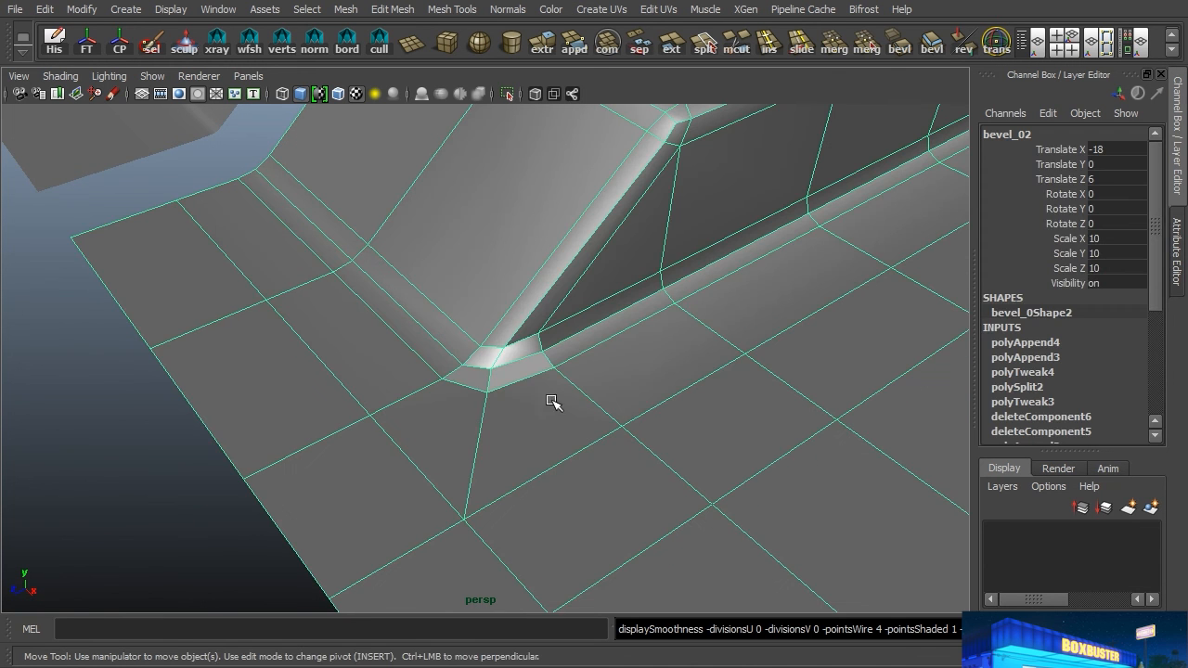
pyautogui.keyDown('alt'); pyautogui.moveTo(458, 414); pyautogui.dragTo(630, 417, button='right'); pyautogui.keyUp('alt')
pyautogui.keyDown('alt'); pyautogui.moveTo(631, 417); pyautogui.dragTo(593, 418); pyautogui.keyUp('alt')
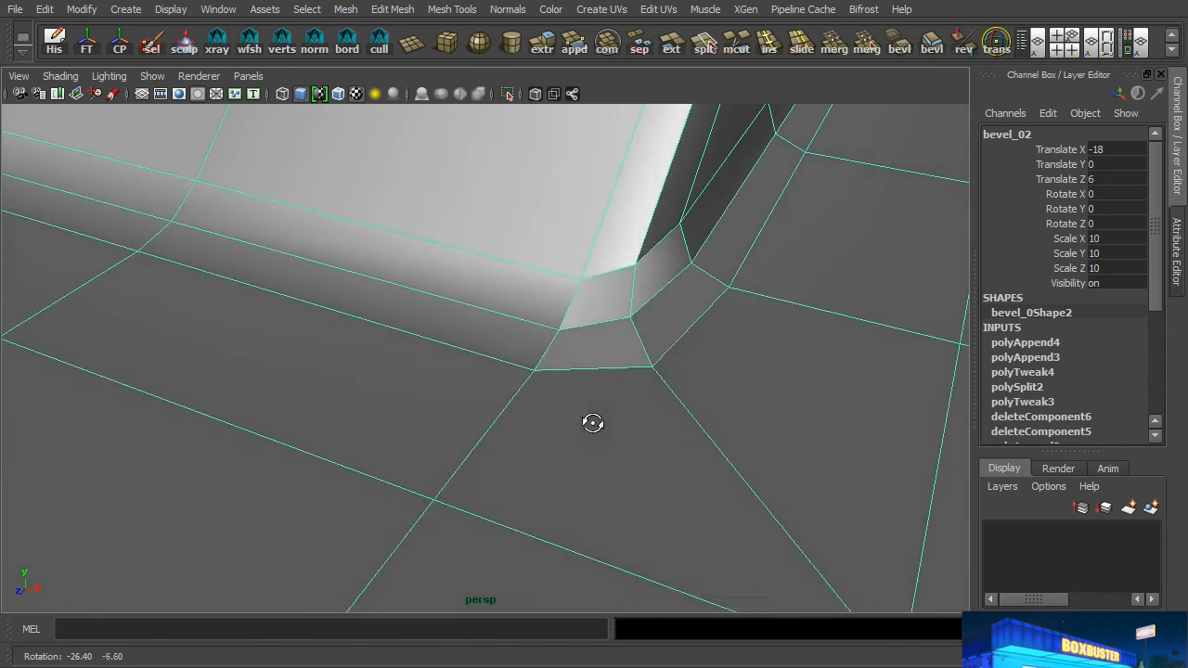
pyautogui.press('space')
pyautogui.press('space')
pyautogui.keyDown('alt'); pyautogui.moveTo(619, 424); pyautogui.dragTo(645, 423, button='right'); pyautogui.keyUp('alt')
pyautogui.moveTo(539, 386); pyautogui.dragTo(460, 274, button='right')
pyautogui.click(546, 390)
pyautogui.moveTo(548, 391); pyautogui.dragTo(534, 400)
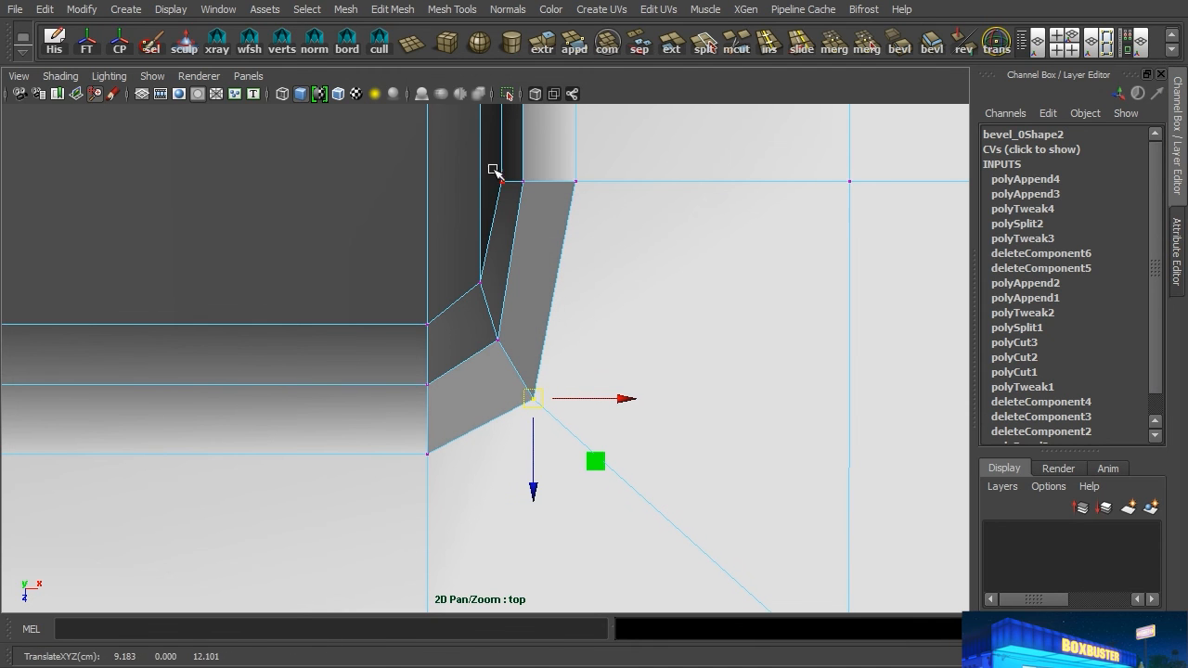
# Step: Move the three vertices at the side bevel's end along Z toward the corner, adjusting the middle and outer ones to round it
pyautogui.moveTo(493, 174); pyautogui.dragTo(614, 196)
pyautogui.moveTo(548, 271); pyautogui.dragTo(540, 386)
pyautogui.click(523, 240)
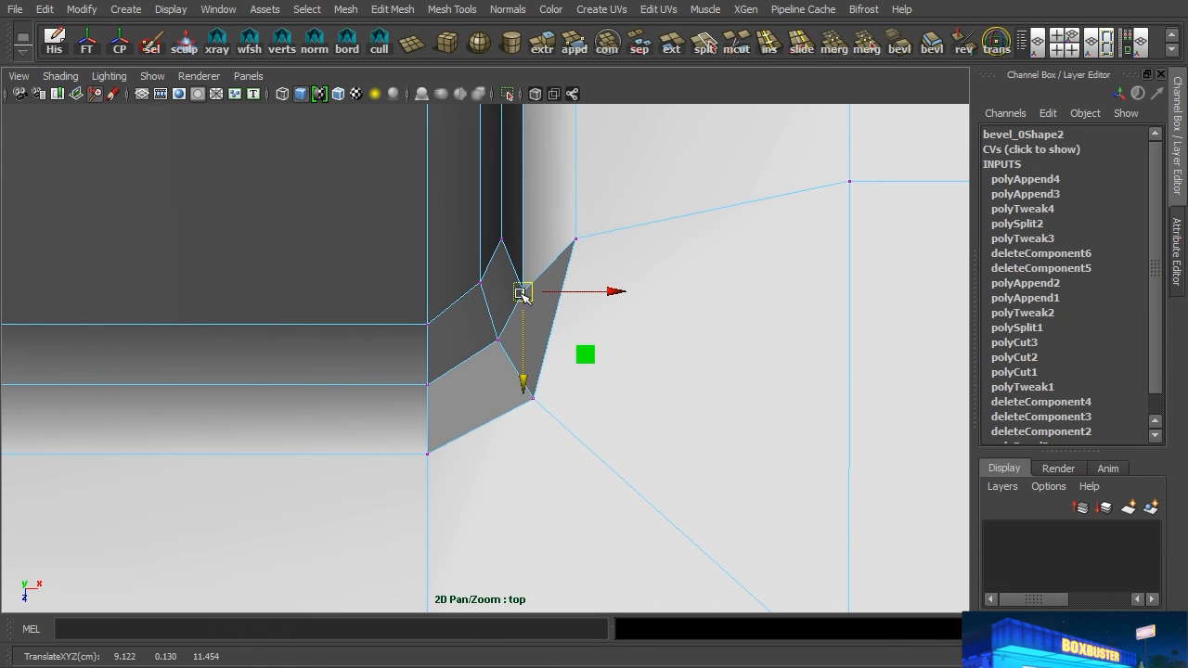
pyautogui.click(597, 223)
pyautogui.moveTo(574, 327); pyautogui.dragTo(604, 405)
pyautogui.keyDown('alt'); pyautogui.moveTo(620, 321); pyautogui.dragTo(597, 297, button='right'); pyautogui.keyUp('alt')
pyautogui.keyDown('alt'); pyautogui.moveTo(597, 297); pyautogui.dragTo(558, 302, button='middle'); pyautogui.keyUp('alt')
# Step: Snap the remaining floor vertices of that row along Z in line with the corner's moved outer vertex and return to perspective
pyautogui.moveTo(866, 268); pyautogui.dragTo(455, 317)
pyautogui.moveTo(653, 385); pyautogui.dragTo(653, 389)
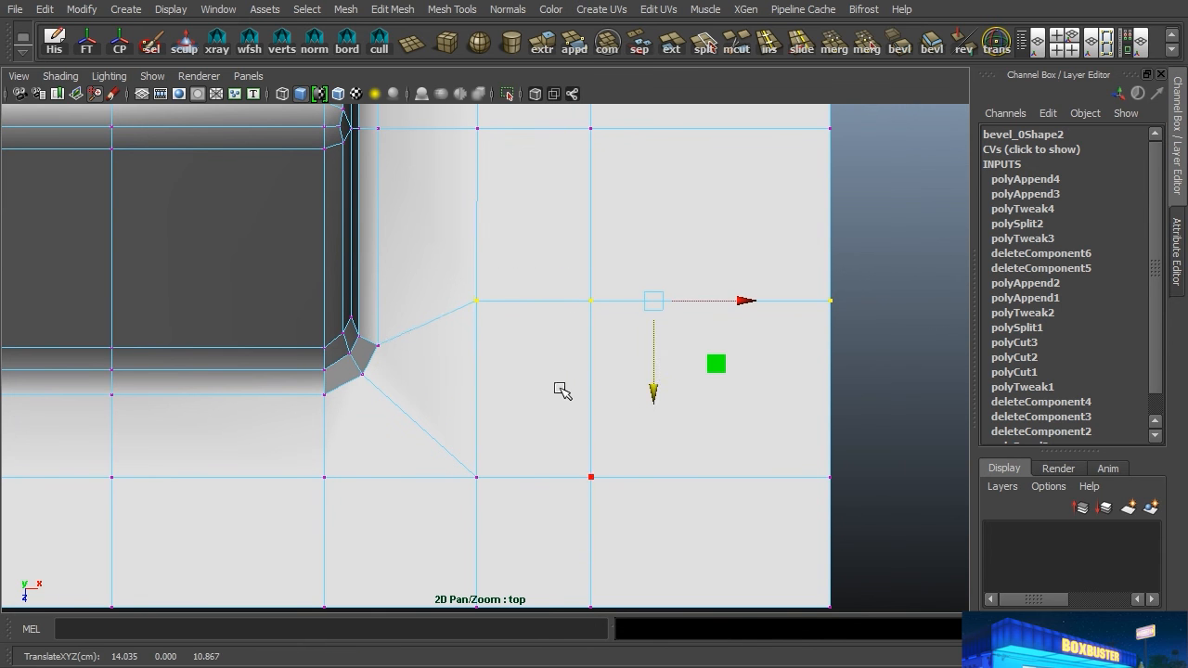
pyautogui.press('v')
pyautogui.moveTo(391, 340); pyautogui.dragTo(390, 341, button='middle')
pyautogui.press('space')
pyautogui.press('space')
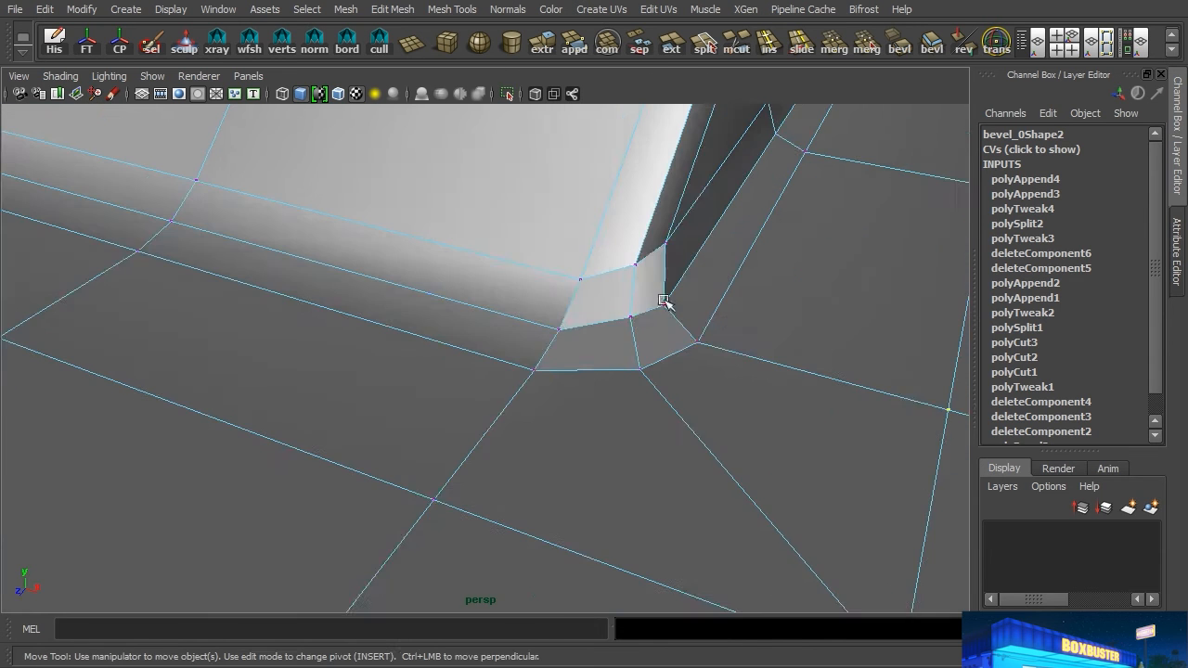
# Step: Turn on smooth preview for the reshaped second mesh and deselect it
pyautogui.keyDown('alt'); pyautogui.moveTo(634, 307); pyautogui.dragTo(598, 307); pyautogui.keyUp('alt')
pyautogui.keyDown('alt'); pyautogui.moveTo(537, 352); pyautogui.dragTo(484, 364); pyautogui.keyUp('alt')
pyautogui.moveTo(580, 345); pyautogui.dragTo(678, 270, button='right')
pyautogui.click(604, 355)
pyautogui.press('3')
pyautogui.click(130, 520)
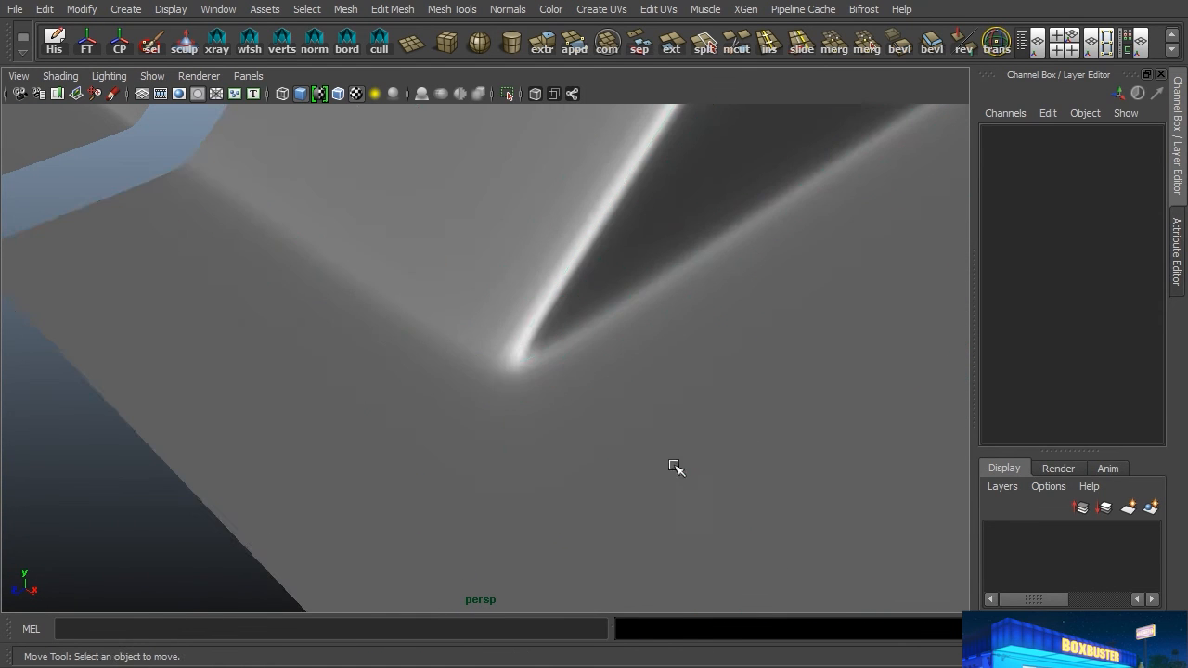
# Step: Examine the smoothed sloped corner and the whole bevelled block from several angles, with and without its wireframe
pyautogui.keyDown('alt'); pyautogui.moveTo(570, 496); pyautogui.dragTo(353, 442, button='right'); pyautogui.keyUp('alt')
pyautogui.keyDown('alt'); pyautogui.moveTo(353, 442); pyautogui.dragTo(560, 393); pyautogui.keyUp('alt')
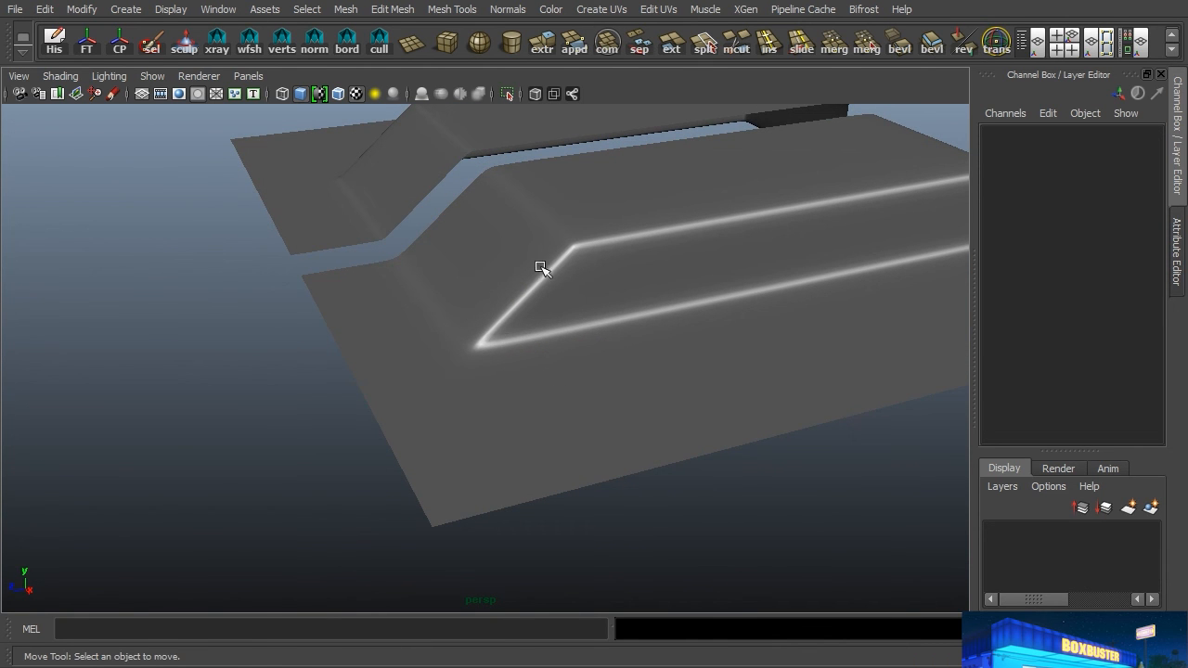
pyautogui.keyDown('alt'); pyautogui.moveTo(568, 351); pyautogui.dragTo(603, 368); pyautogui.keyUp('alt')
pyautogui.click(599, 382)
pyautogui.keyDown('alt'); pyautogui.moveTo(603, 369); pyautogui.dragTo(601, 344, button='right'); pyautogui.keyUp('alt')
pyautogui.keyDown('alt'); pyautogui.moveTo(602, 343); pyautogui.dragTo(550, 438, button='middle'); pyautogui.keyUp('alt')
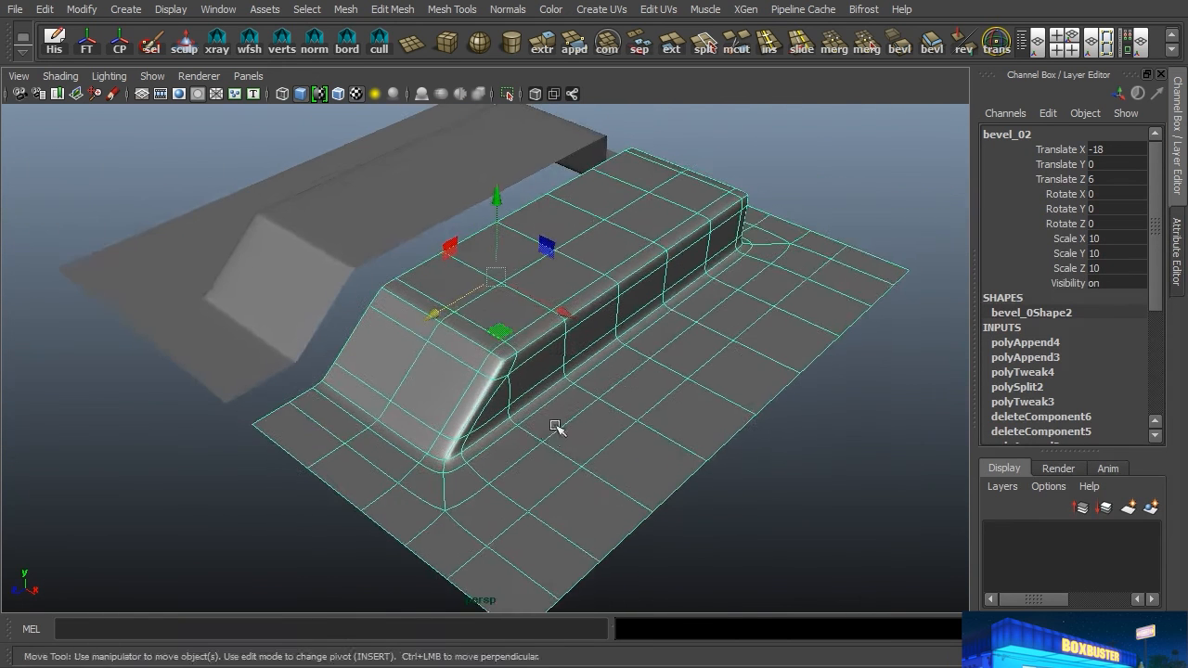
pyautogui.keyDown('alt'); pyautogui.moveTo(550, 438); pyautogui.dragTo(574, 415); pyautogui.keyUp('alt')
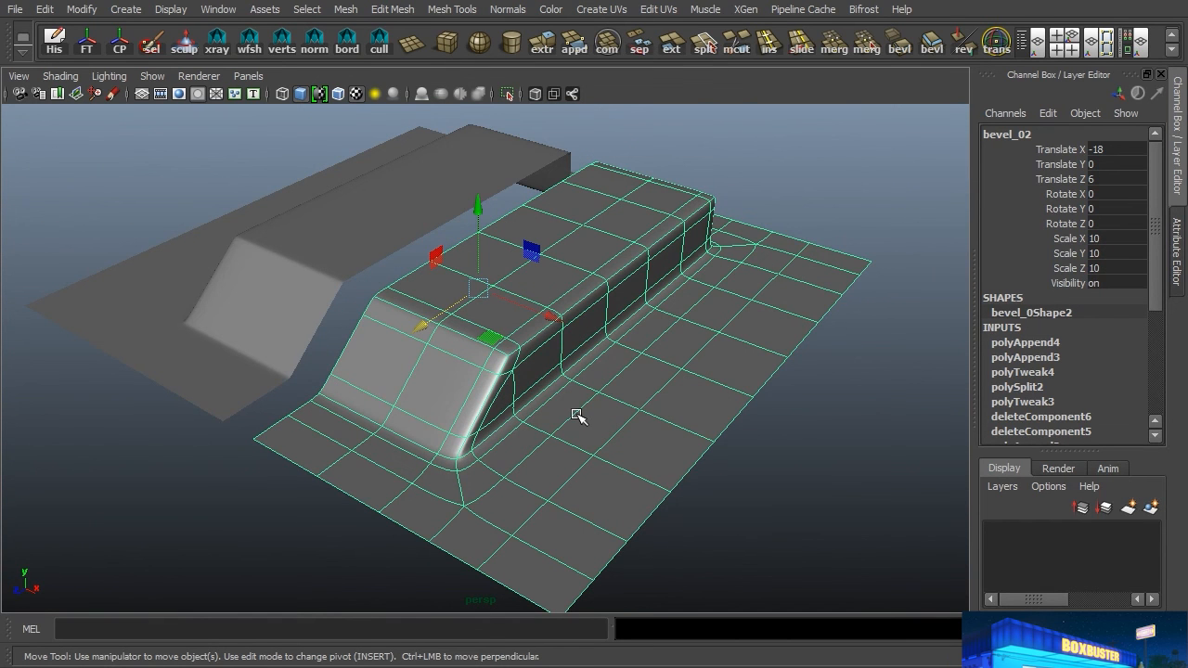